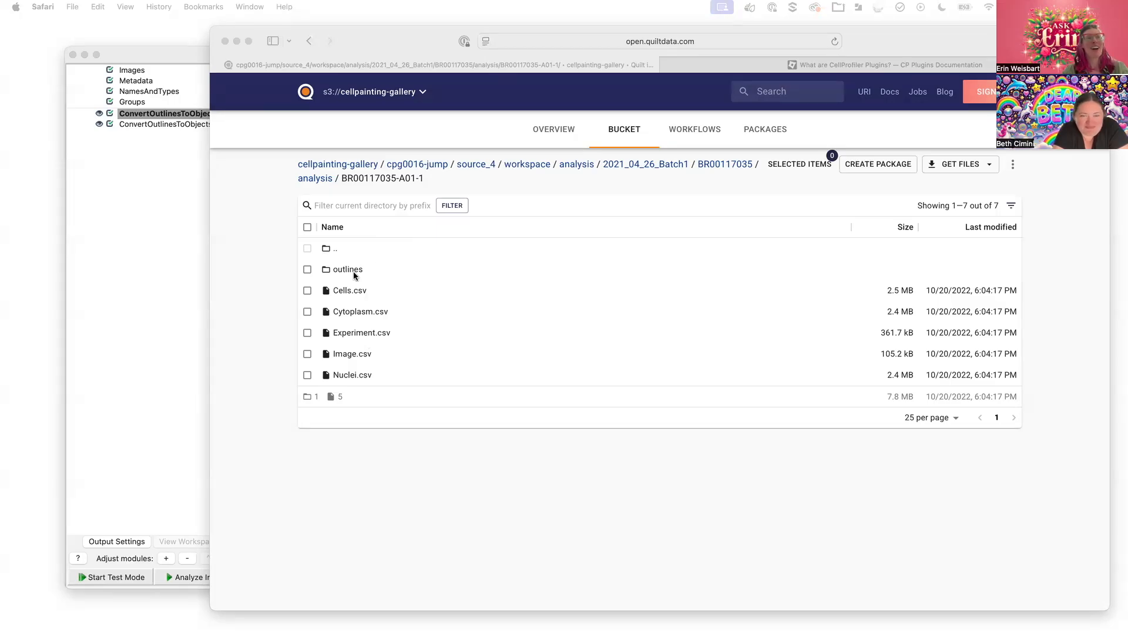
In Quilt, open the outlines folder, then open the A01_s1--cell_outlines.png file page
click(353, 271)
click(346, 271)
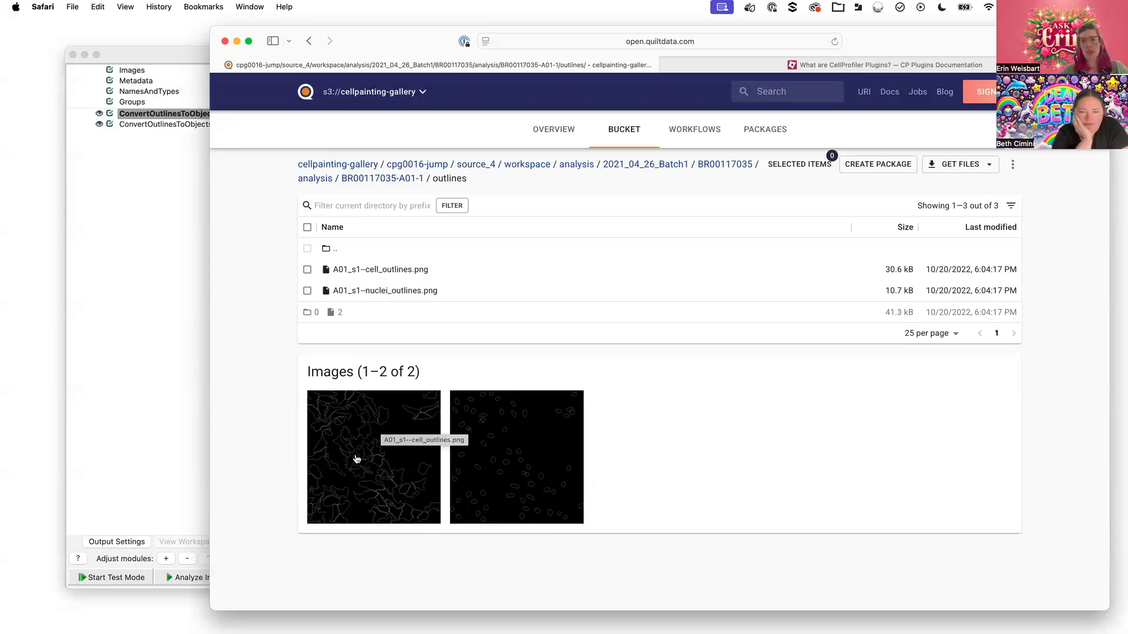
click(387, 464)
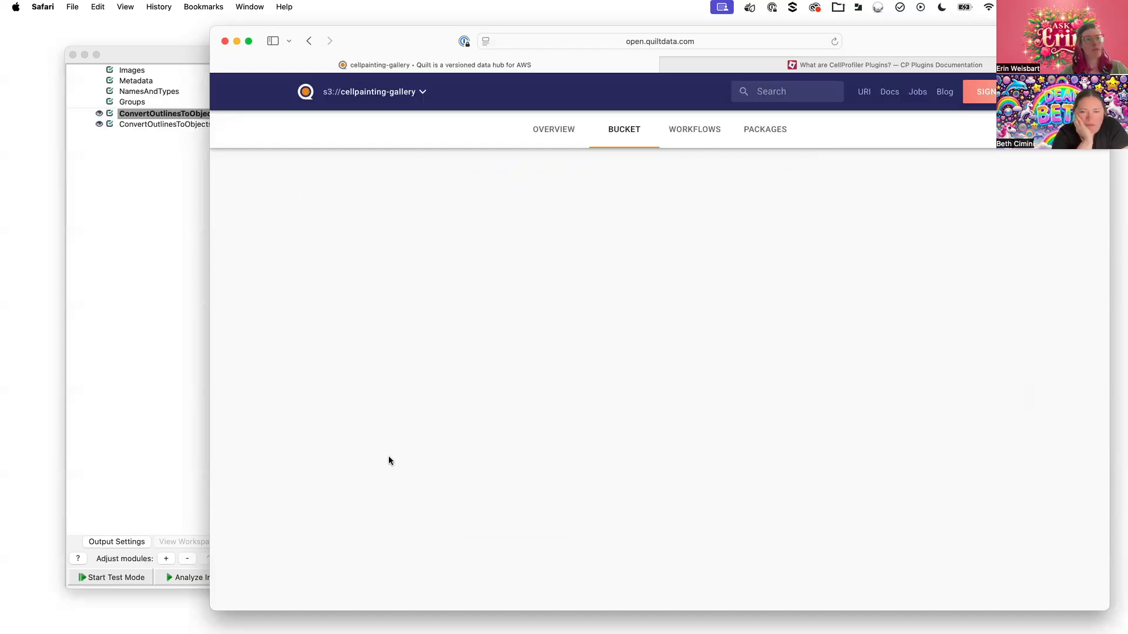
Inspect the large cell outlines preview, then switch to the CellProfiler project listing both outline files
scroll(789, 474, down, 1)
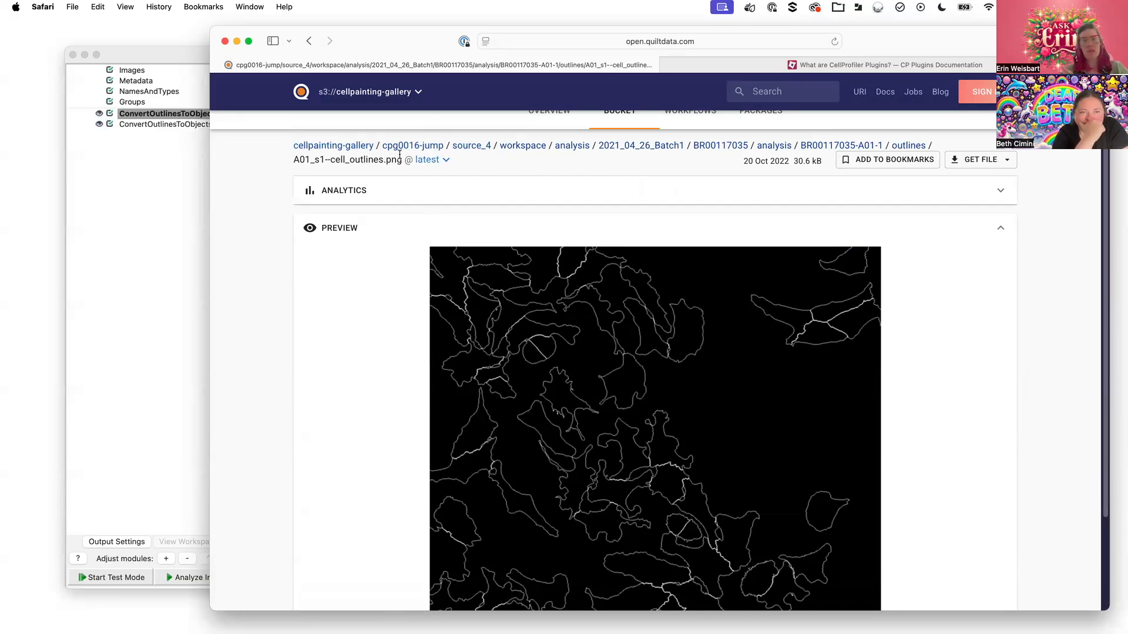
click(153, 72)
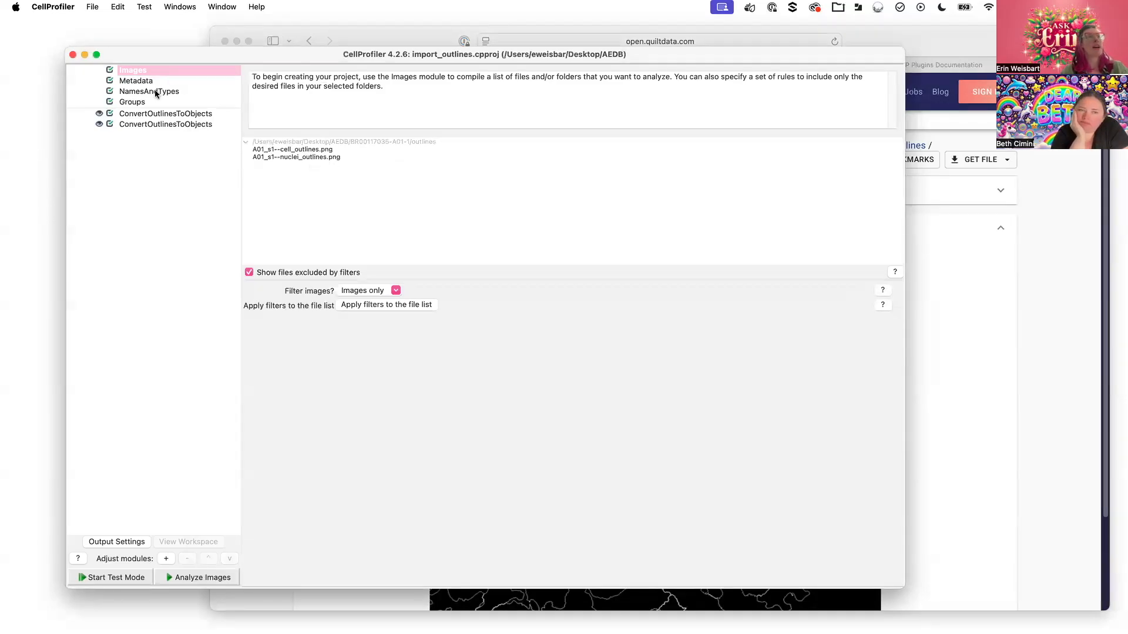
Select the first ConvertOutlinesToObjects module, start test mode and step its nuclei_outlines-to-Nuclei conversion
click(142, 111)
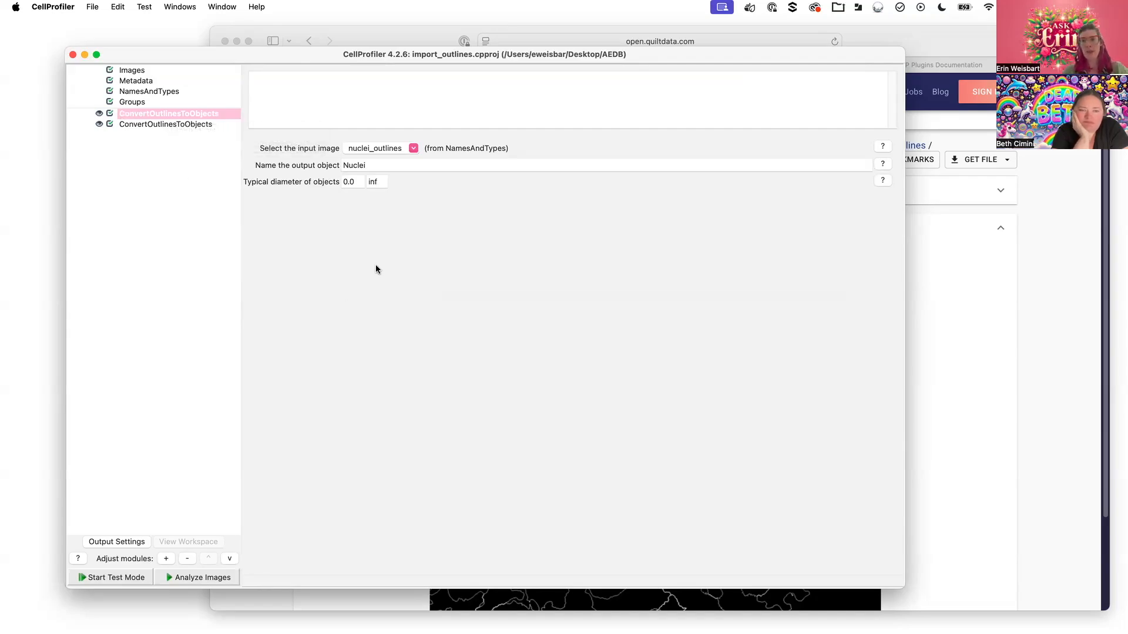
click(133, 575)
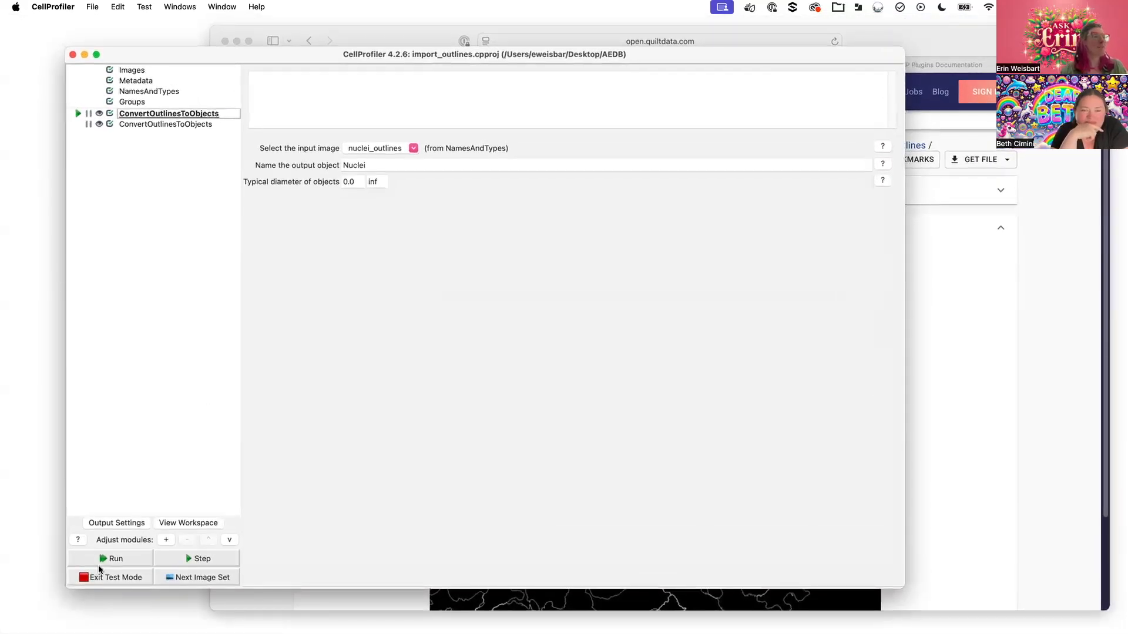
click(210, 559)
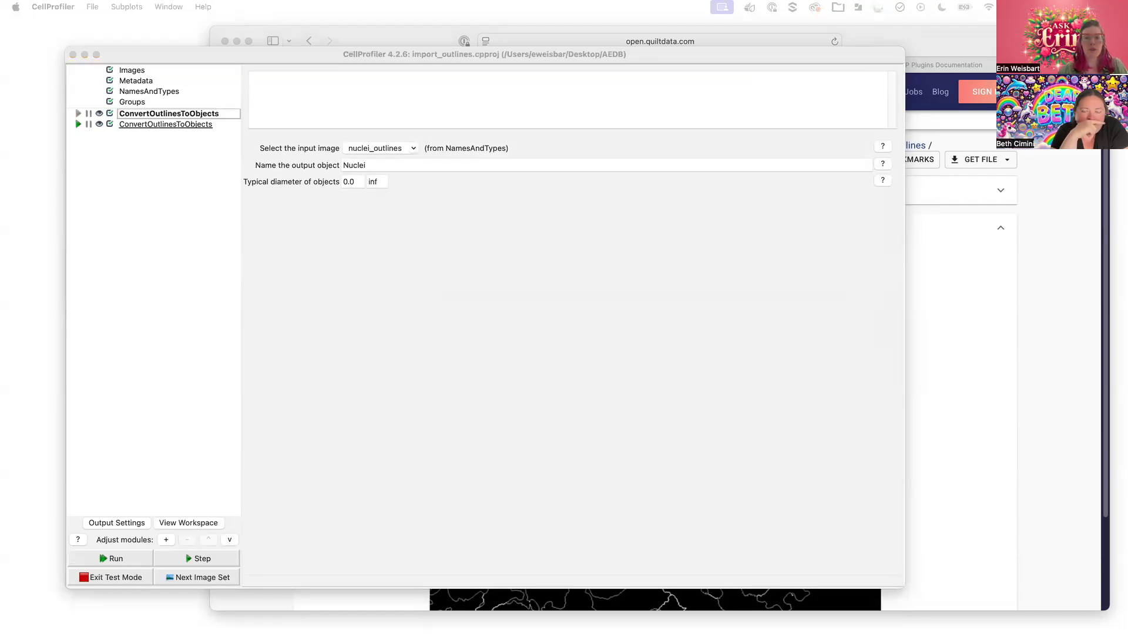
Move and enlarge the ConvertOutlinesToObjects #5 figure comparing nuclei_outlines with Nuclei
drag(626, 1, 972, 134)
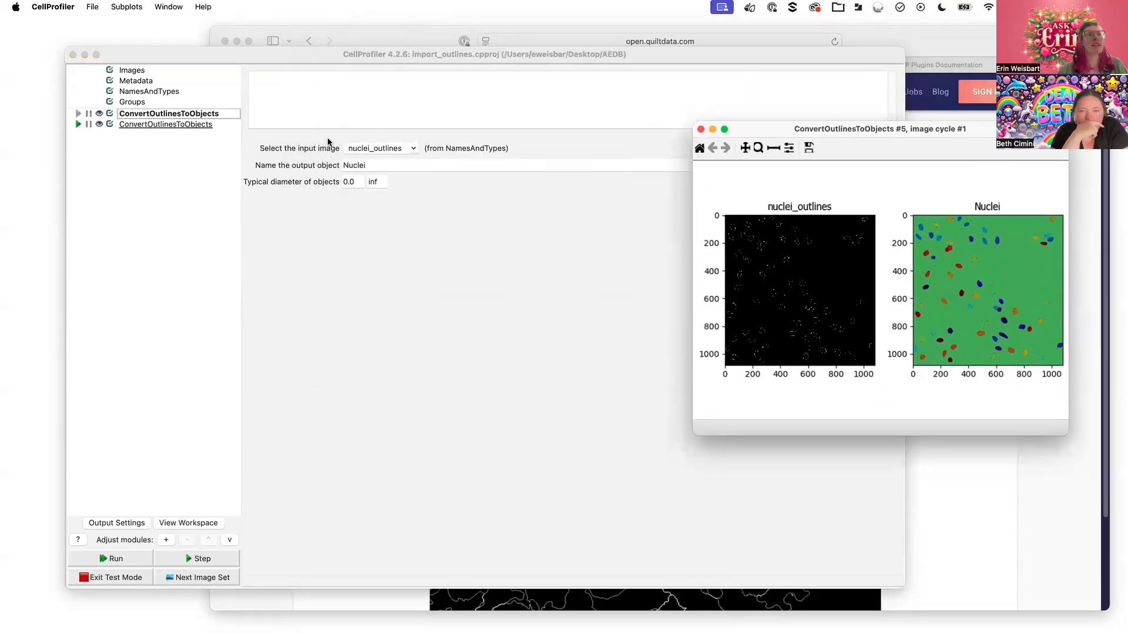
click(328, 141)
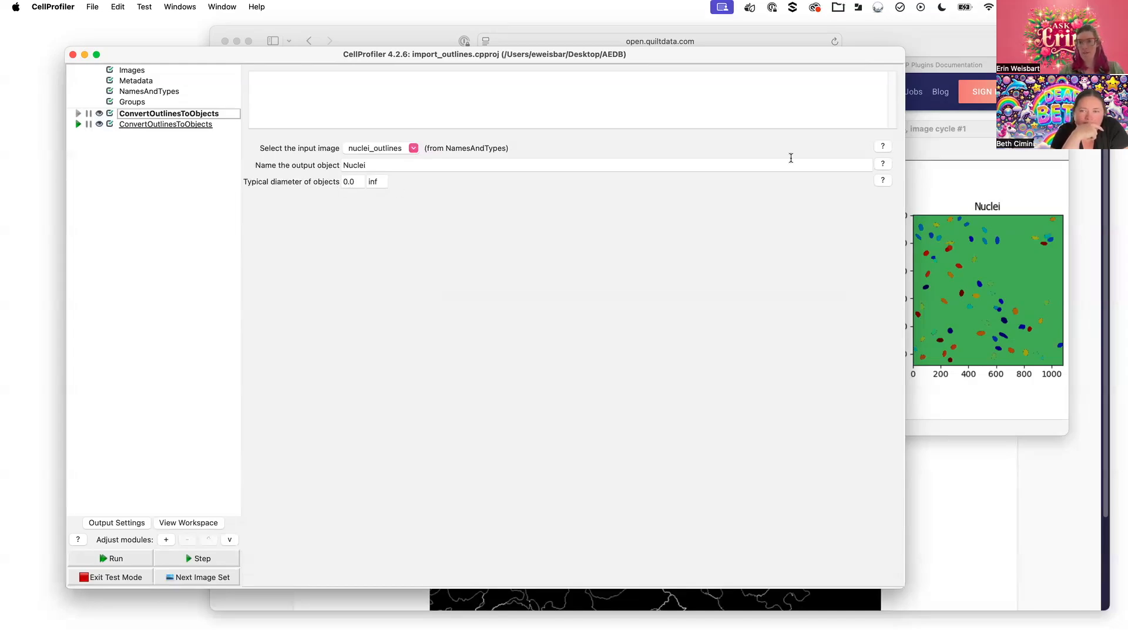
drag(968, 127, 767, 125)
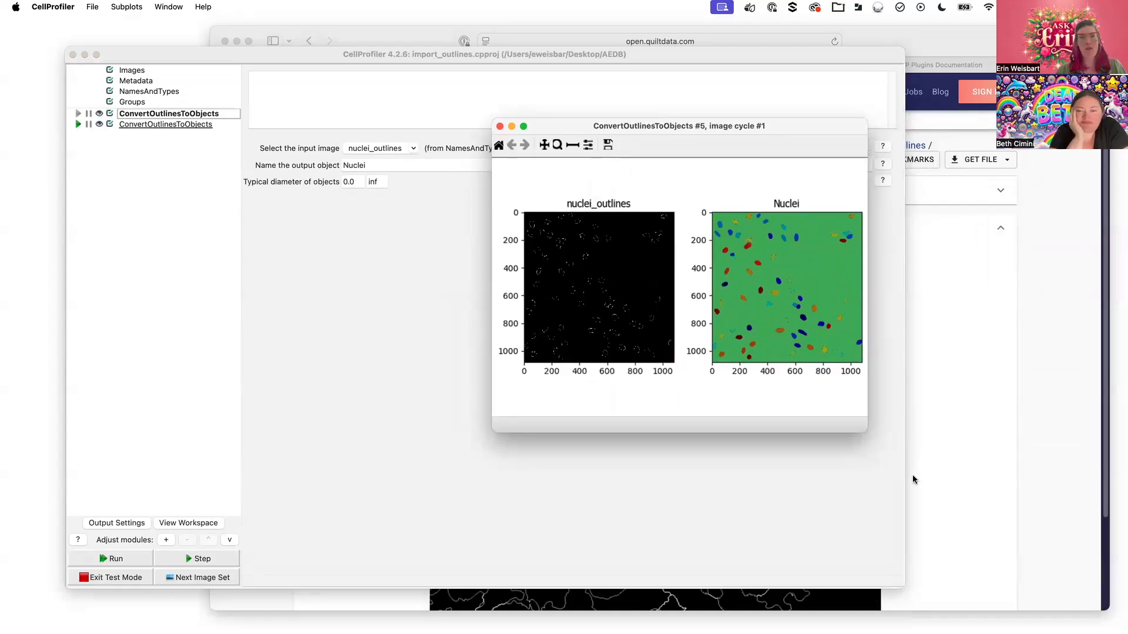
drag(863, 430, 1090, 591)
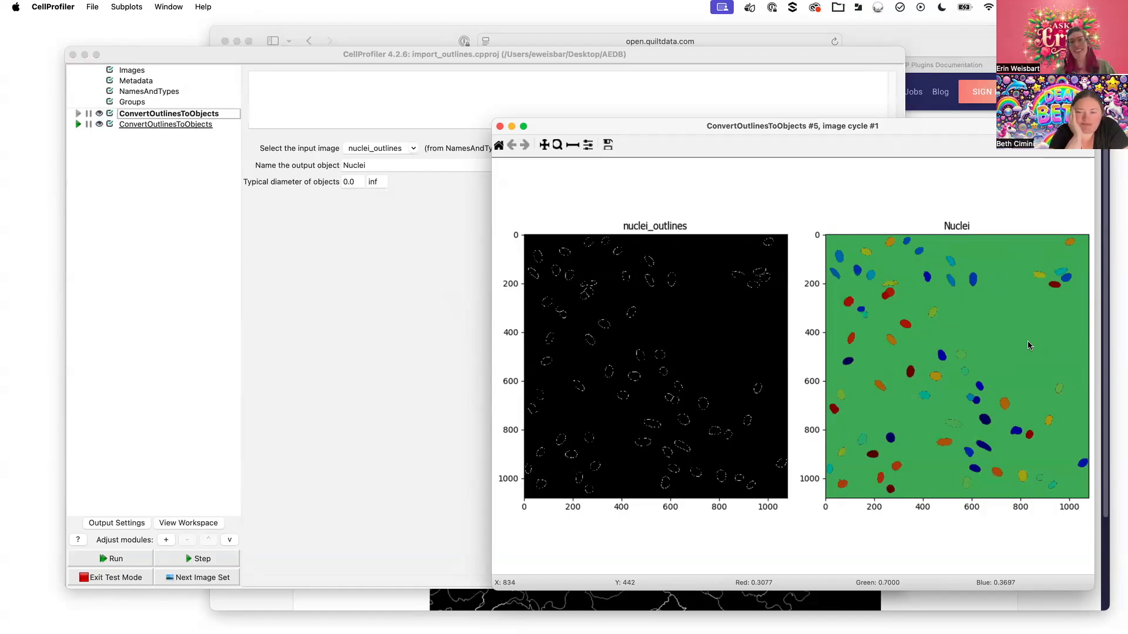
Measure a distance across the Nuclei plot with the ruler tool
click(572, 146)
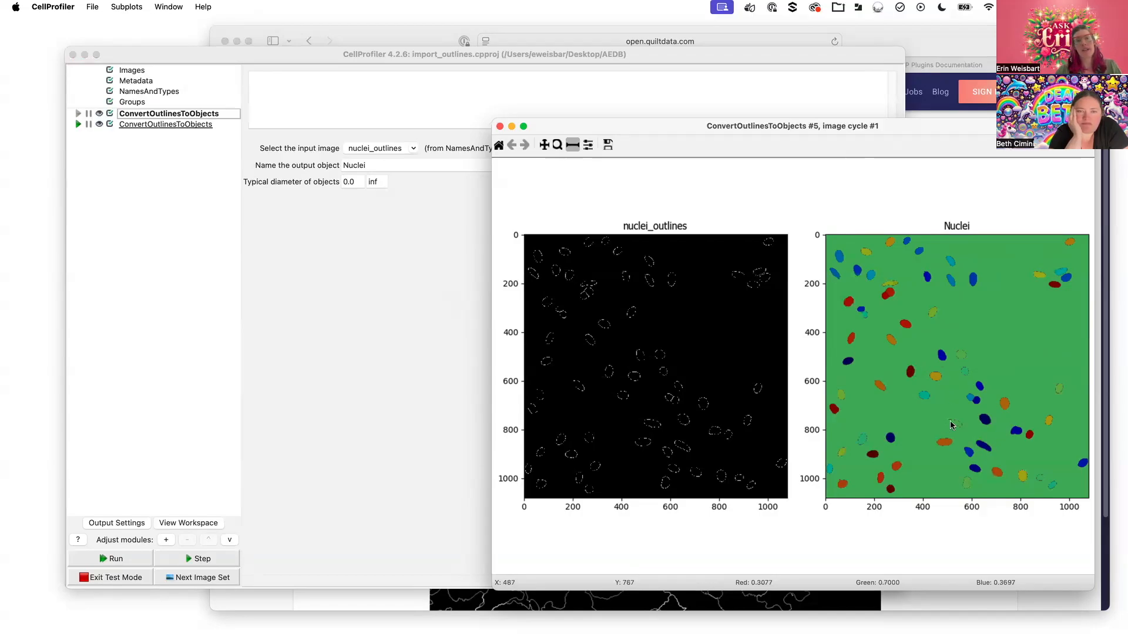
drag(946, 422, 968, 431)
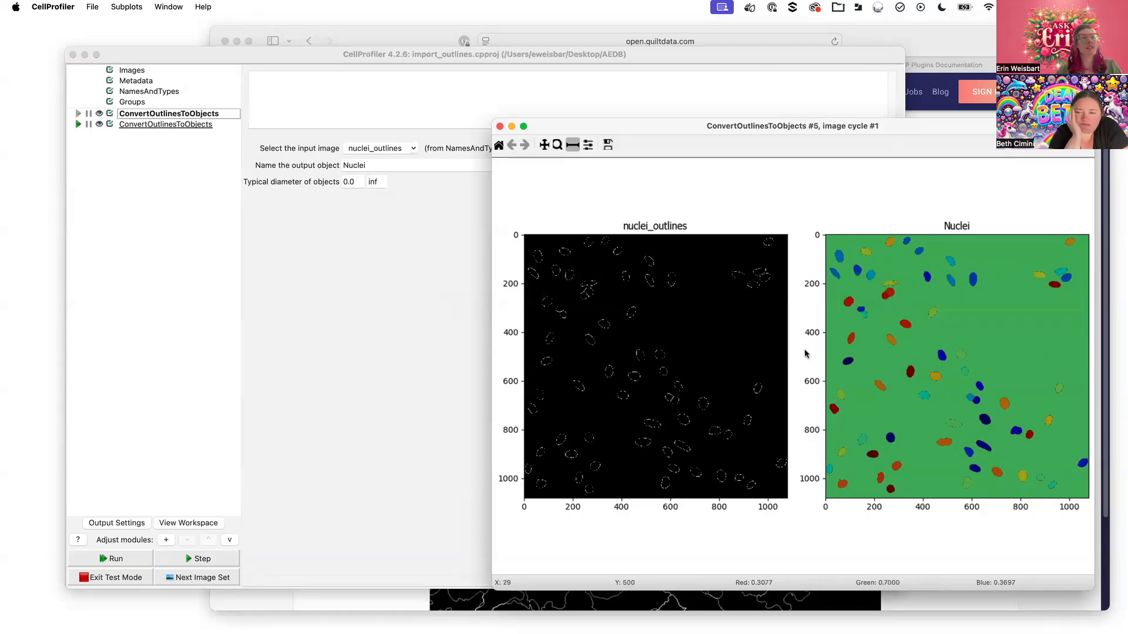
click(355, 284)
Set the nuclei maximum diameter to 300, rerun and check the figure, then select the cells conversion
click(377, 182)
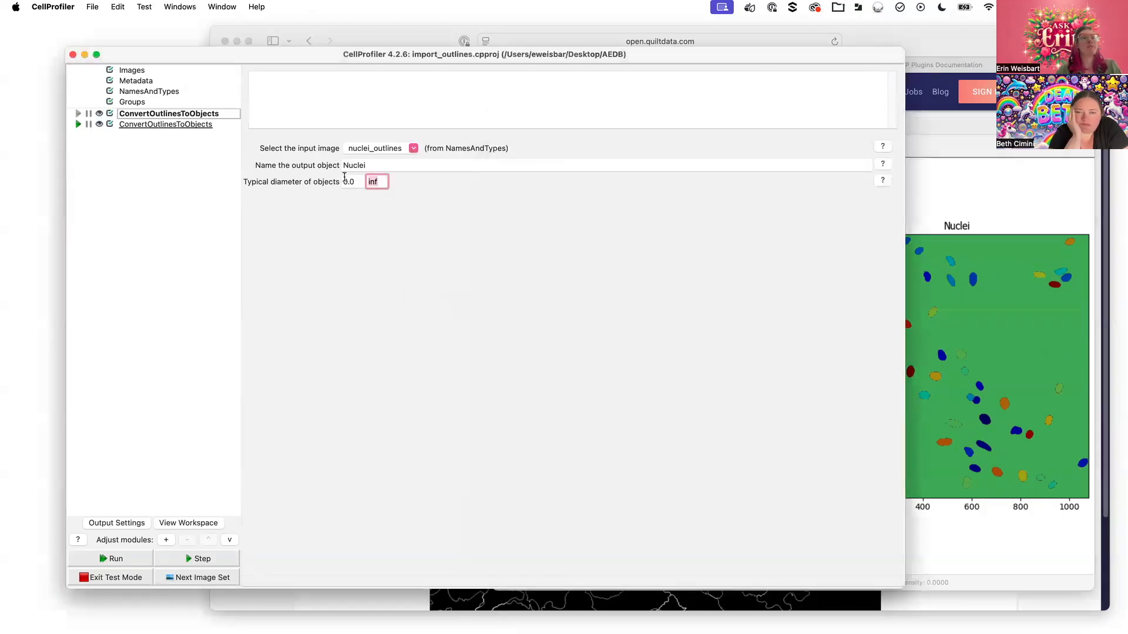
text(300)
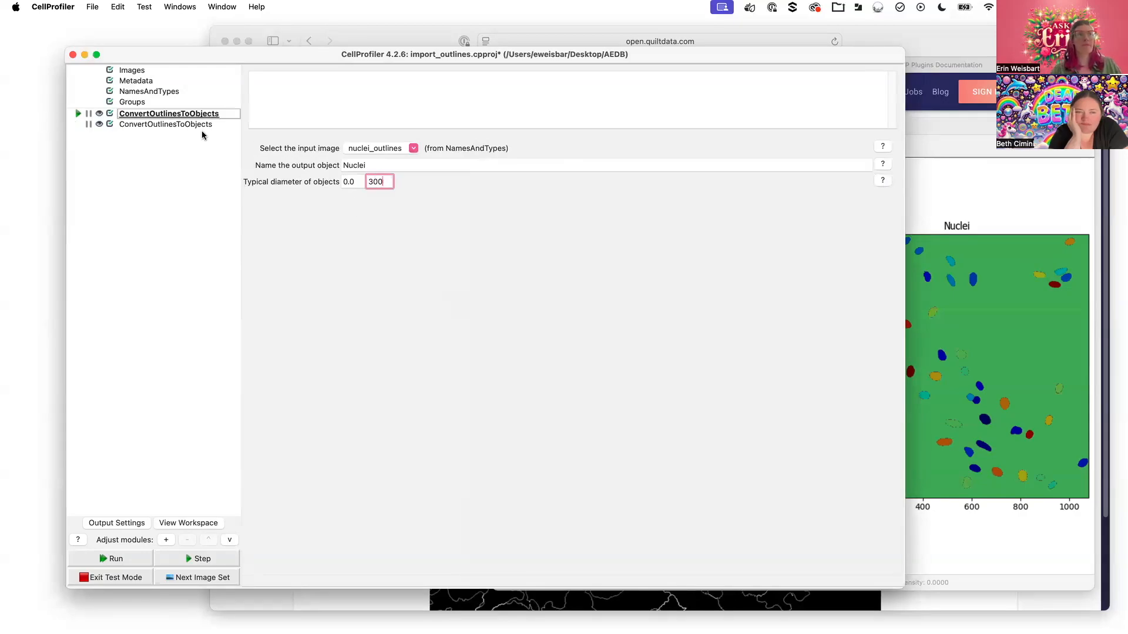
click(77, 113)
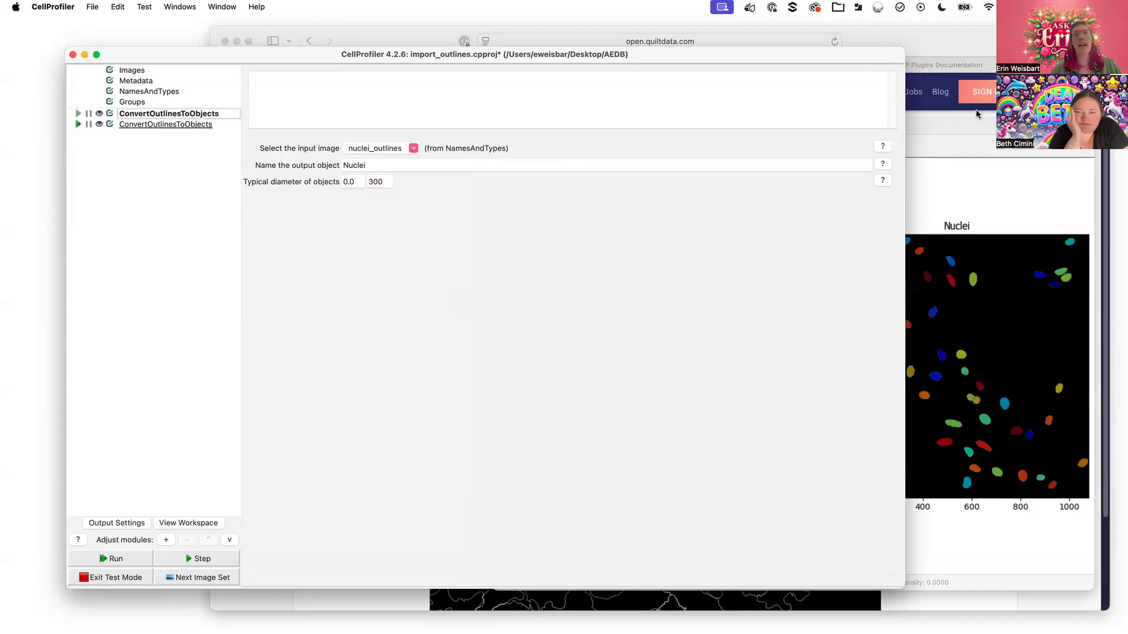
click(978, 127)
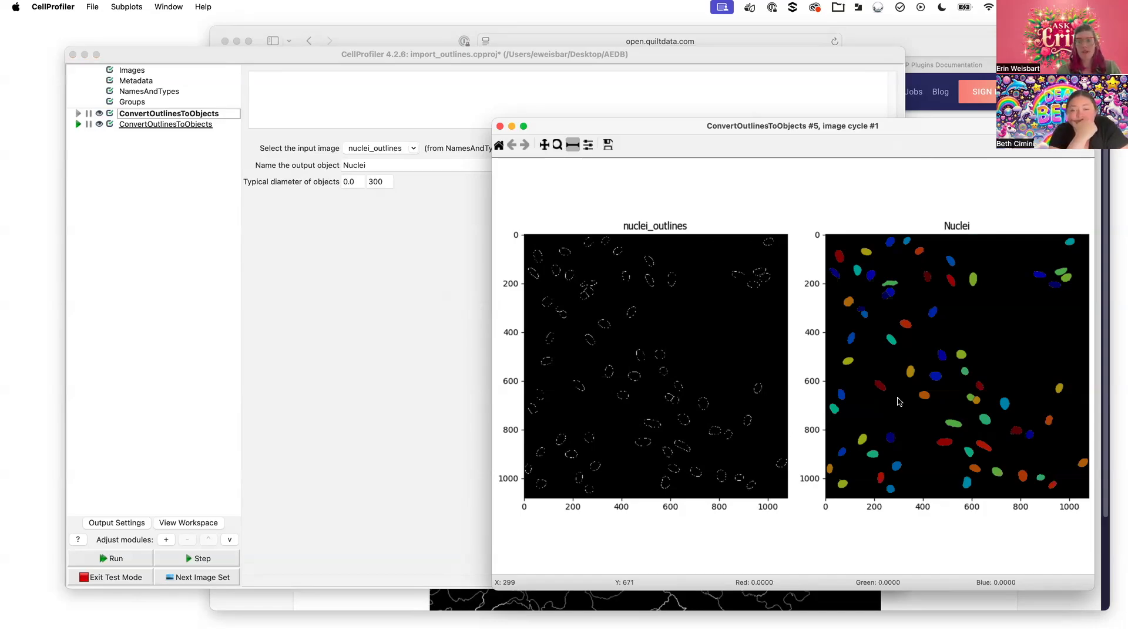
click(165, 125)
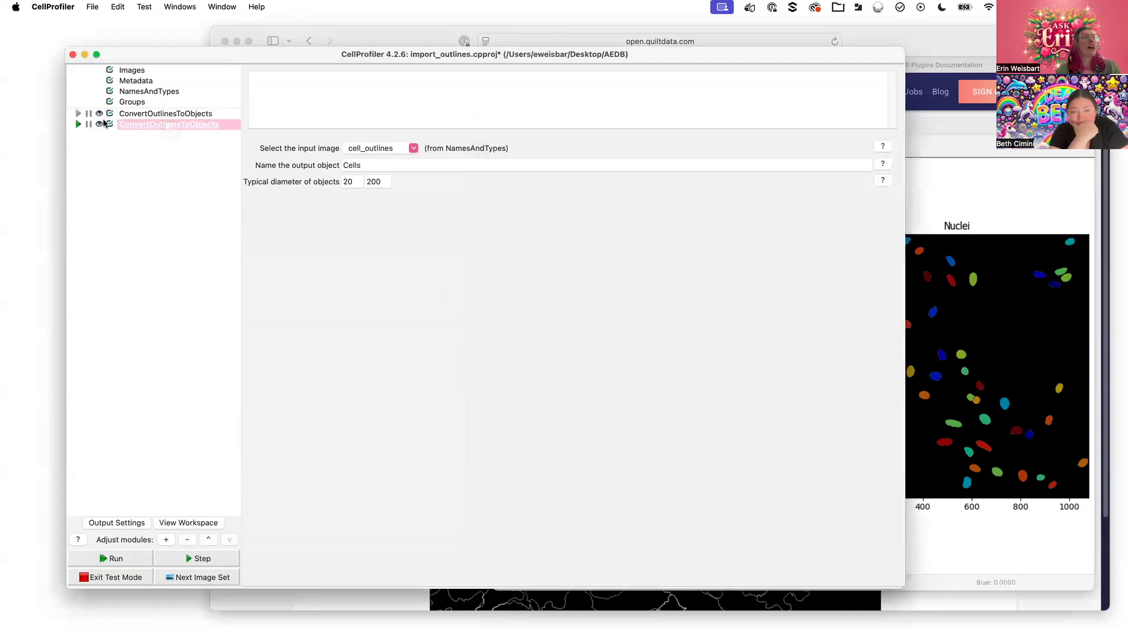
Run the cell_outlines-to-Cells conversion and enlarge its #6 result figure
click(78, 124)
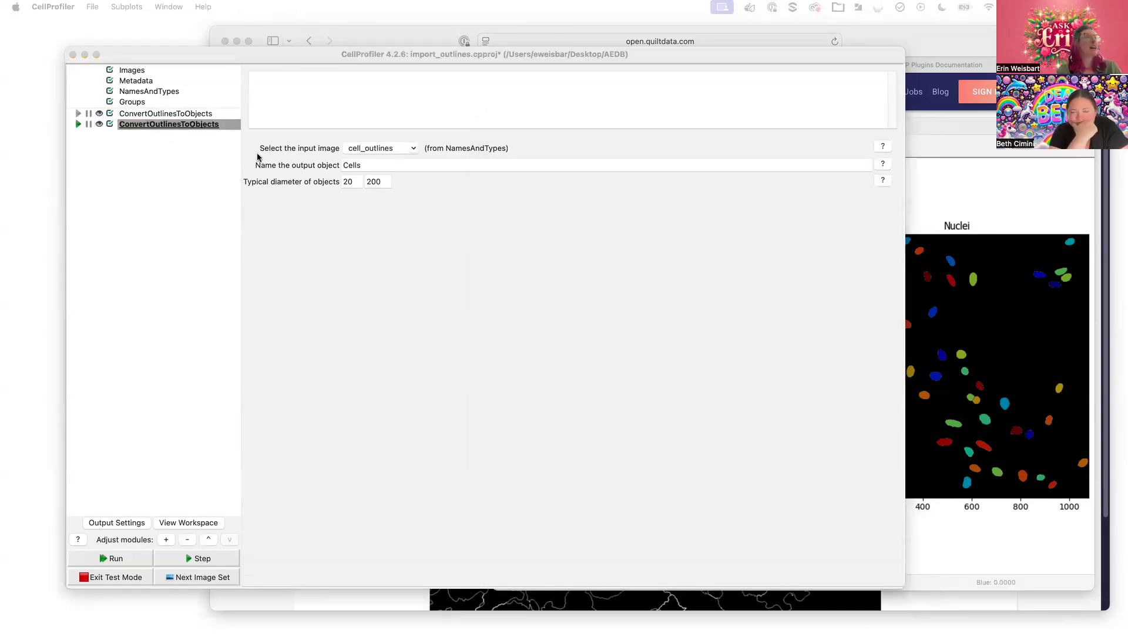
drag(626, 627, 1011, 85)
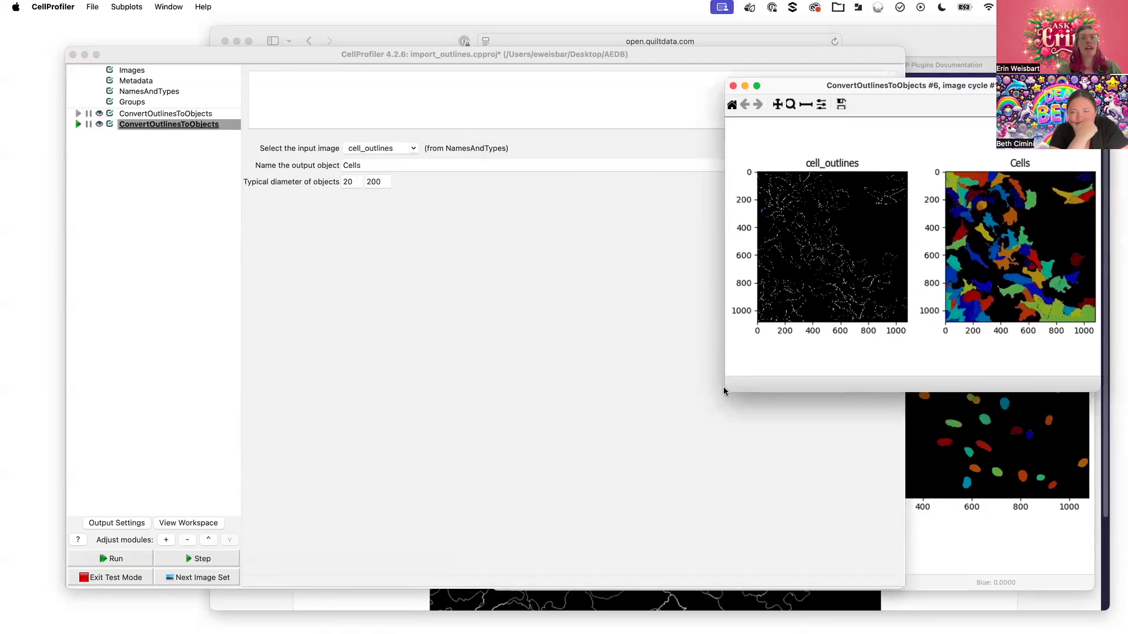
drag(728, 389, 332, 604)
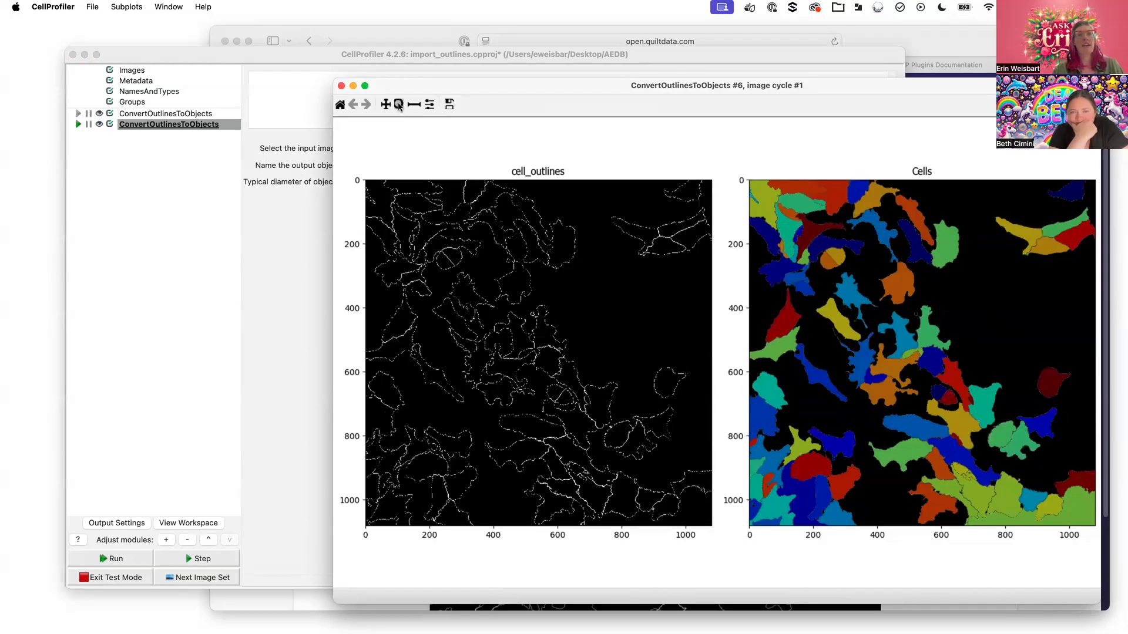
Lower the minimum cell diameter from 20 to 0 and rerun the conversion
click(312, 174)
double_click(347, 181)
text(0)
click(78, 124)
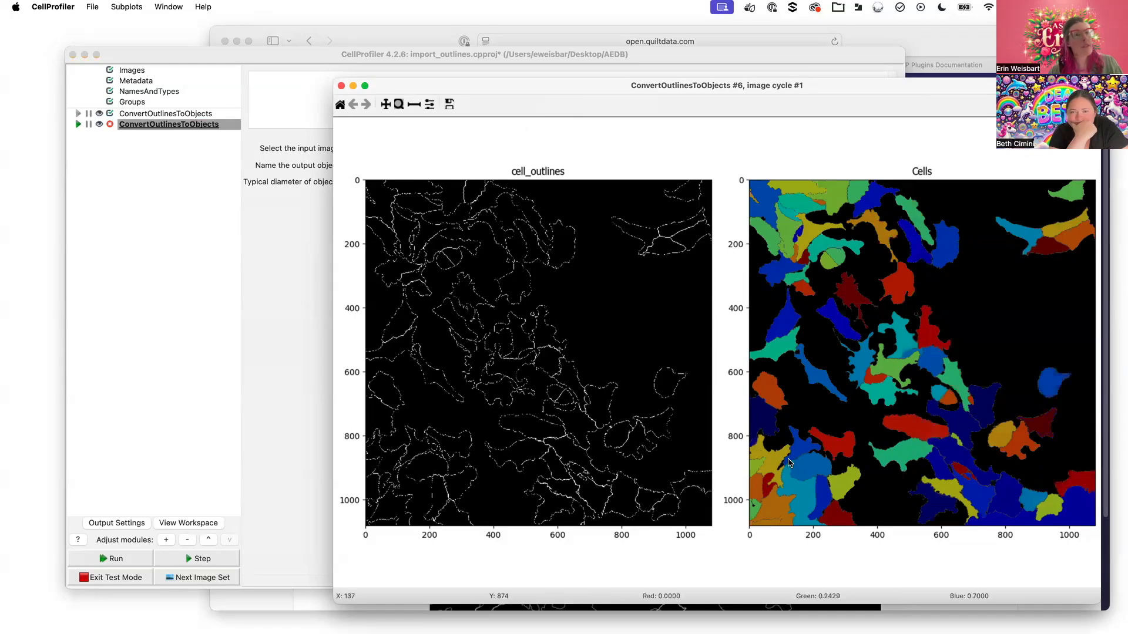
click(398, 104)
drag(976, 468, 1045, 516)
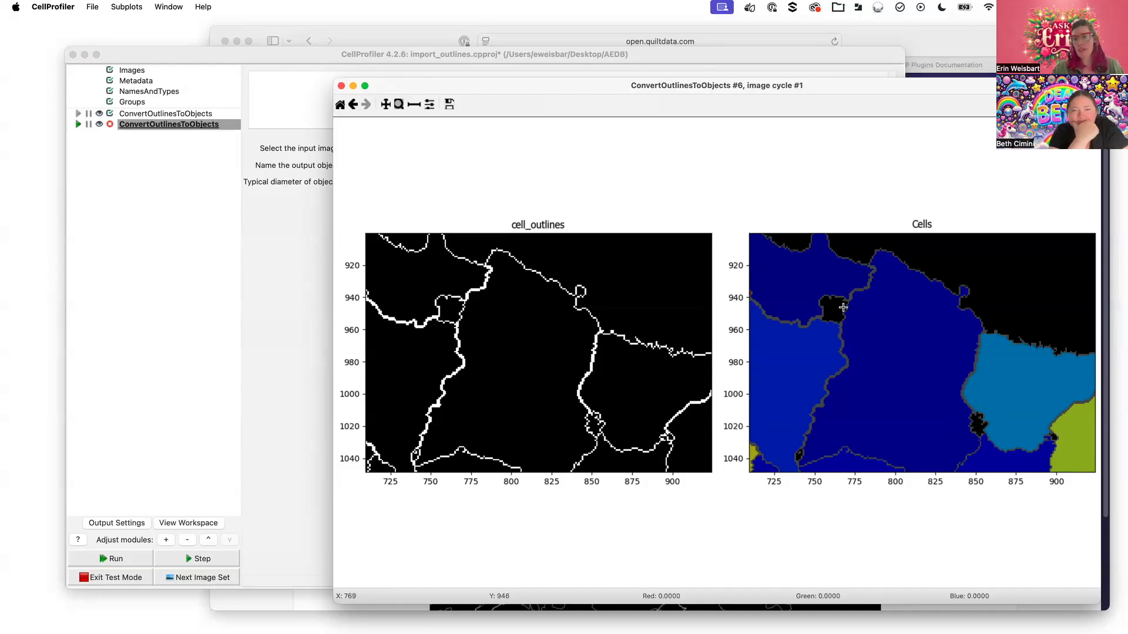
click(353, 104)
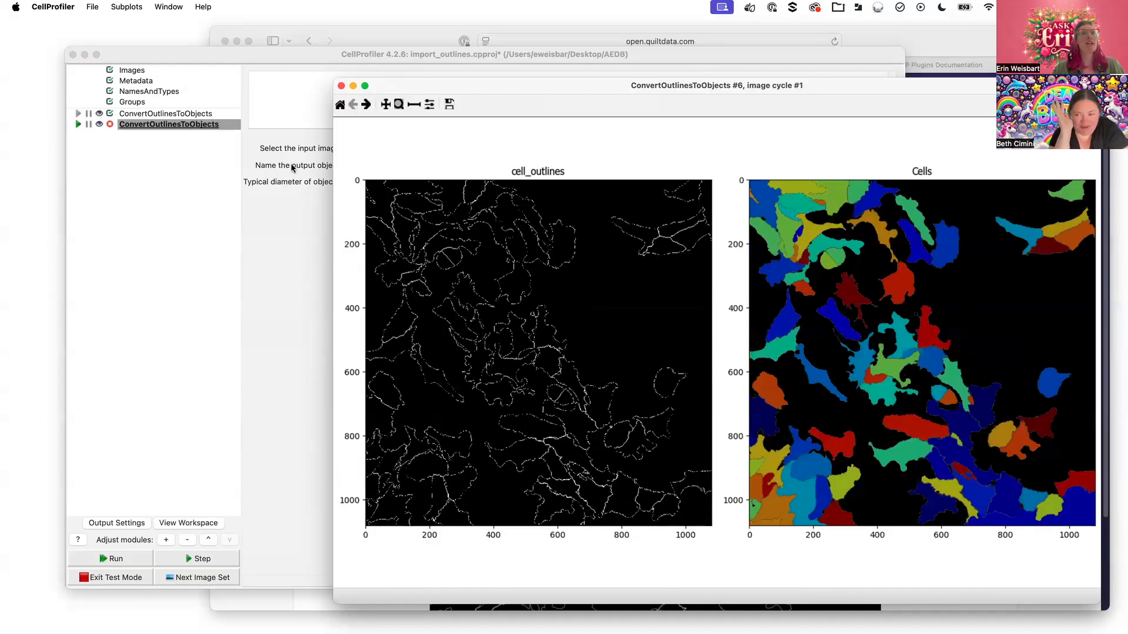
Replace the mistyped 'o' in the minimum diameter with 0, rerun, and view the Cells figure
click(314, 54)
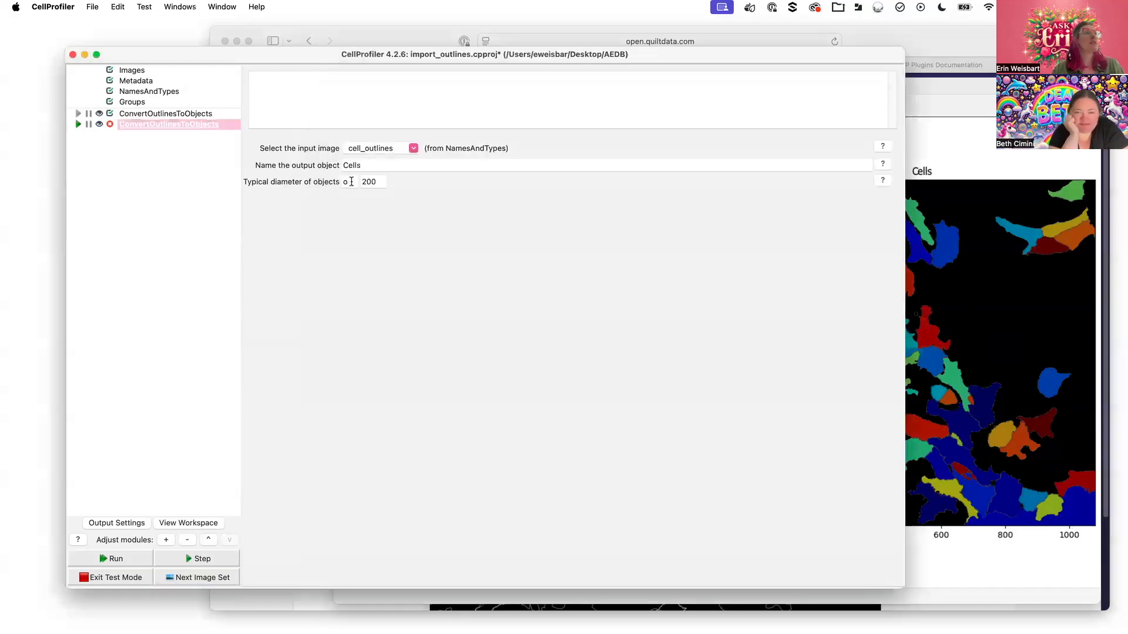
drag(350, 181, 339, 179)
text(0)
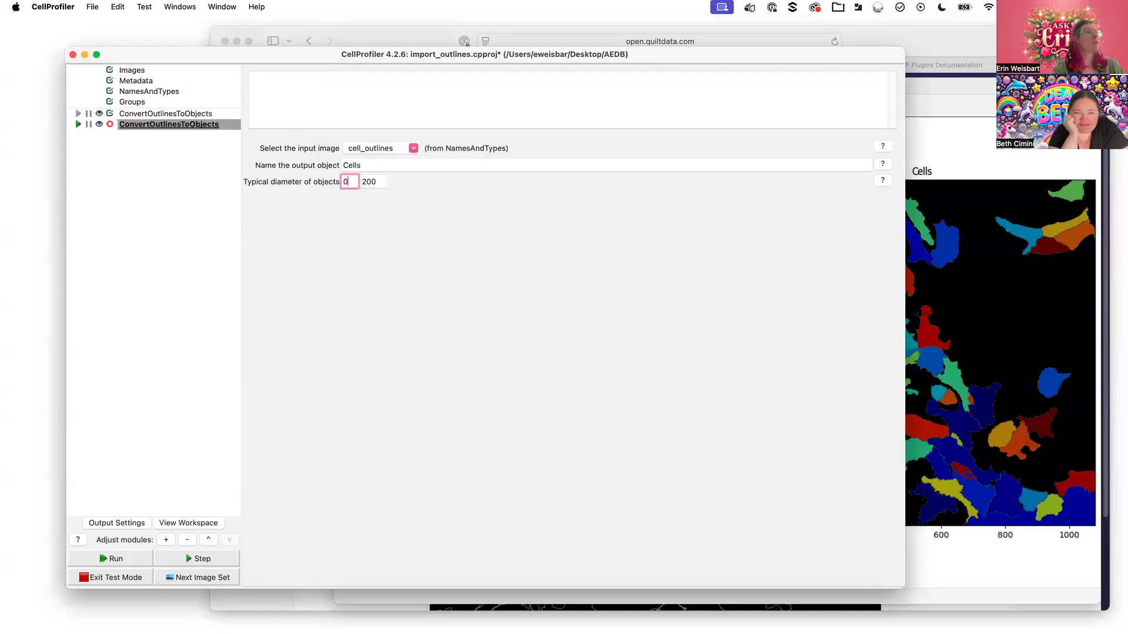
click(76, 121)
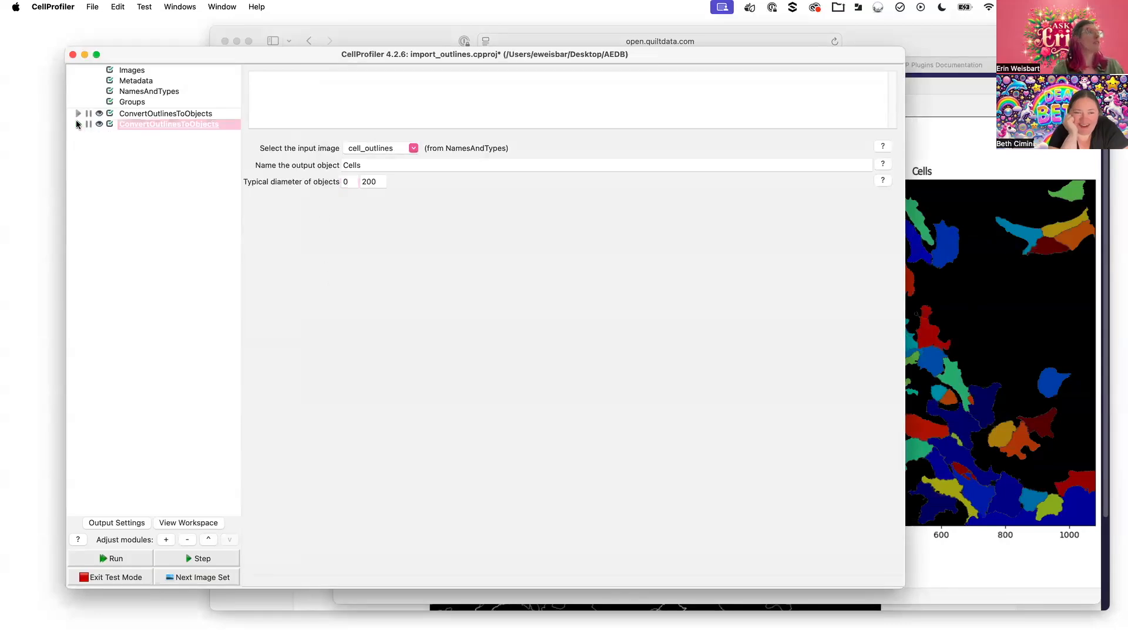
click(907, 272)
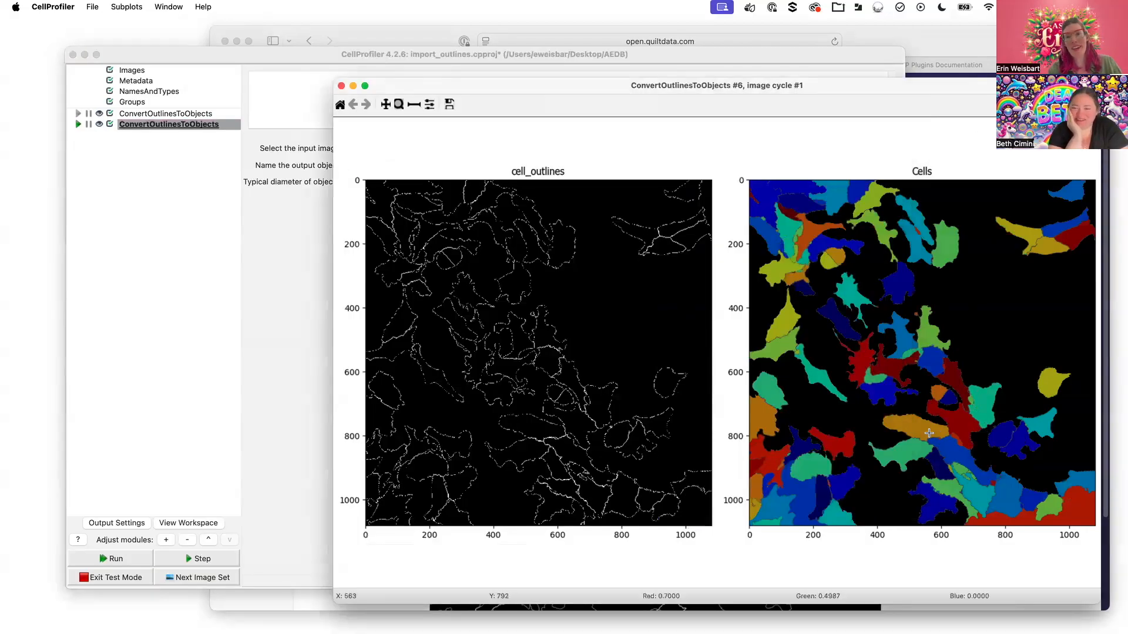
Zoom into the Cells plot, then bring the cell_outlines-to-Cells settings back in front
drag(923, 432, 1010, 499)
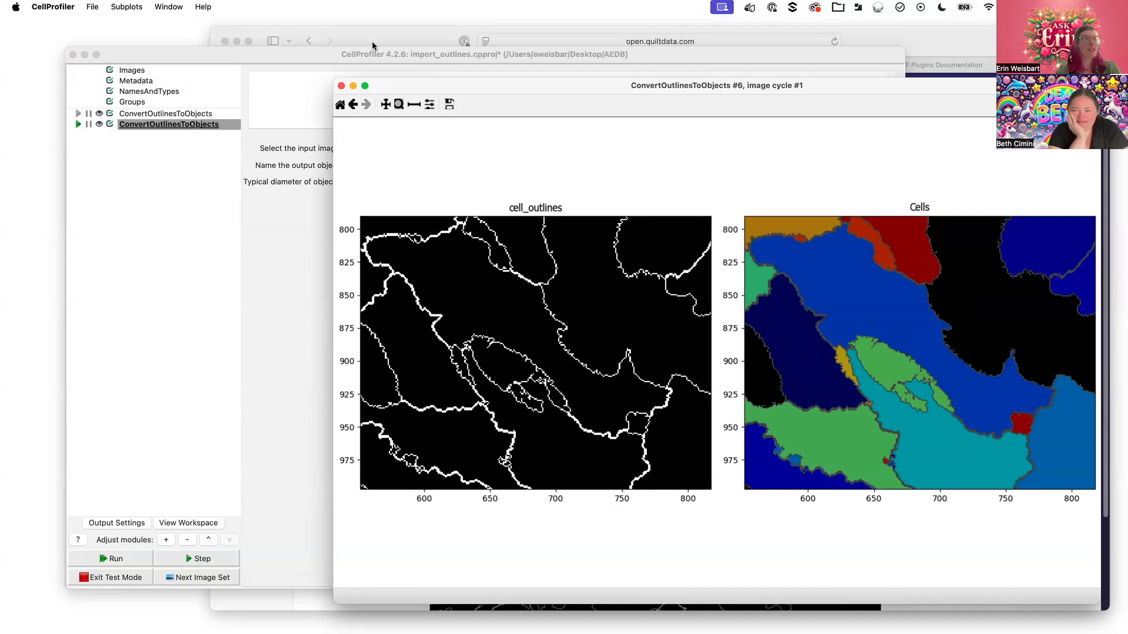
click(280, 54)
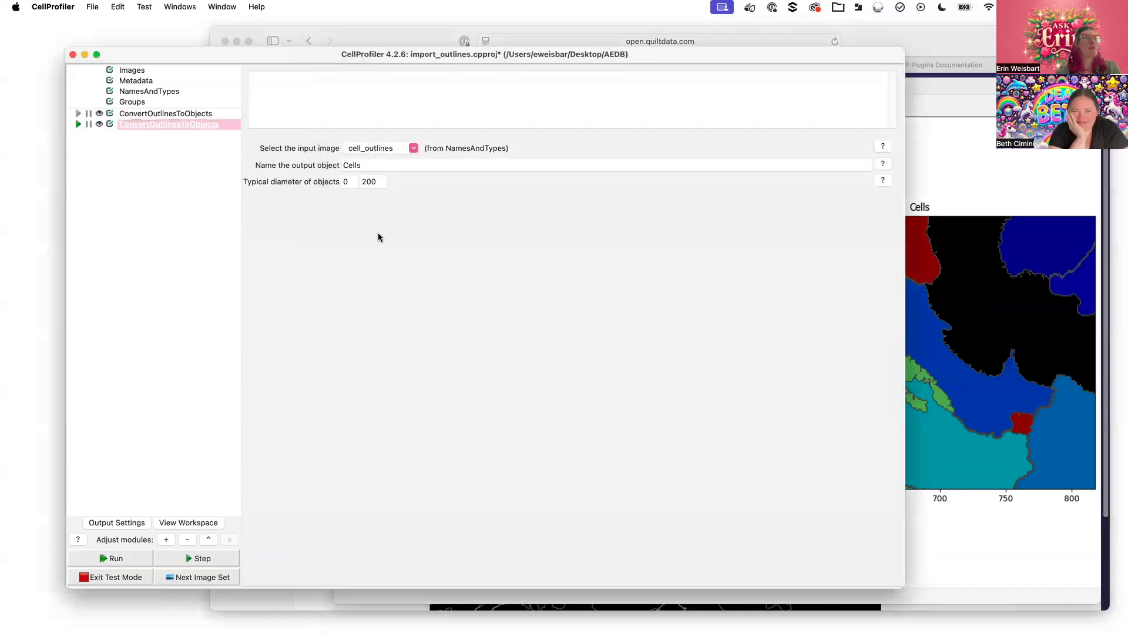
Raise the minimum cell diameter to 20, rerun, zoom into the Cells plot, then close the figure
click(351, 183)
text(20)
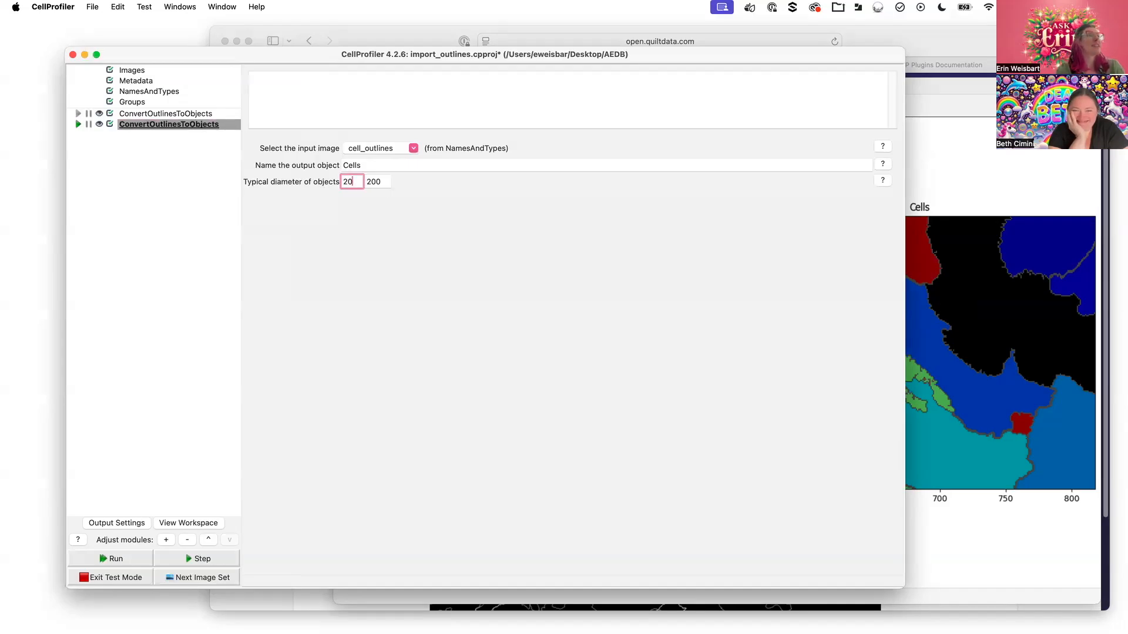
click(78, 124)
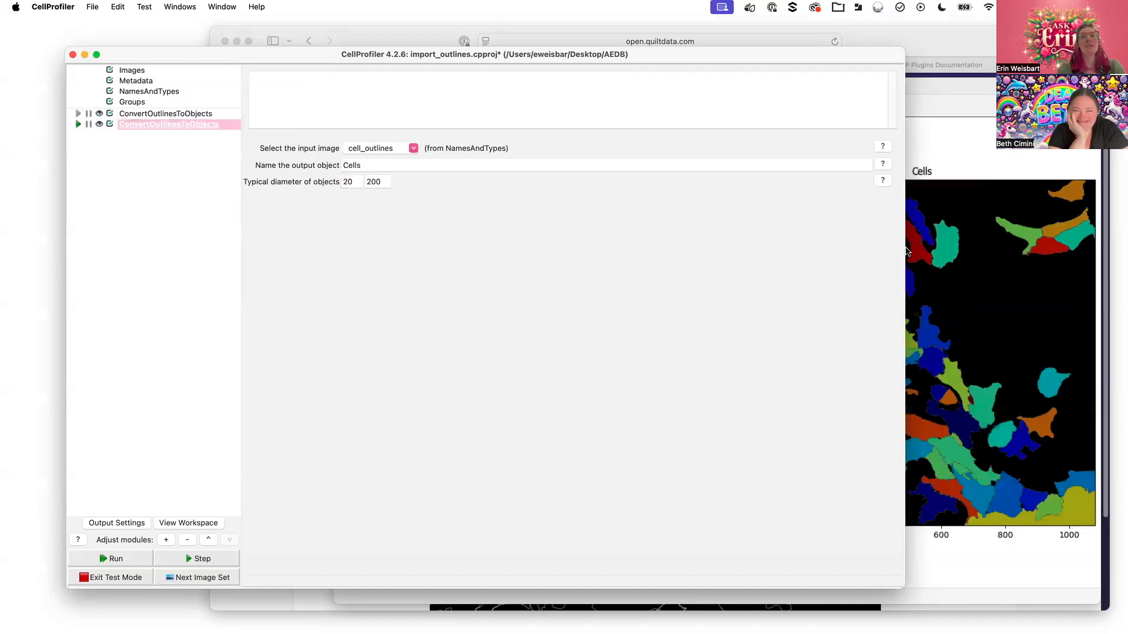
click(1006, 200)
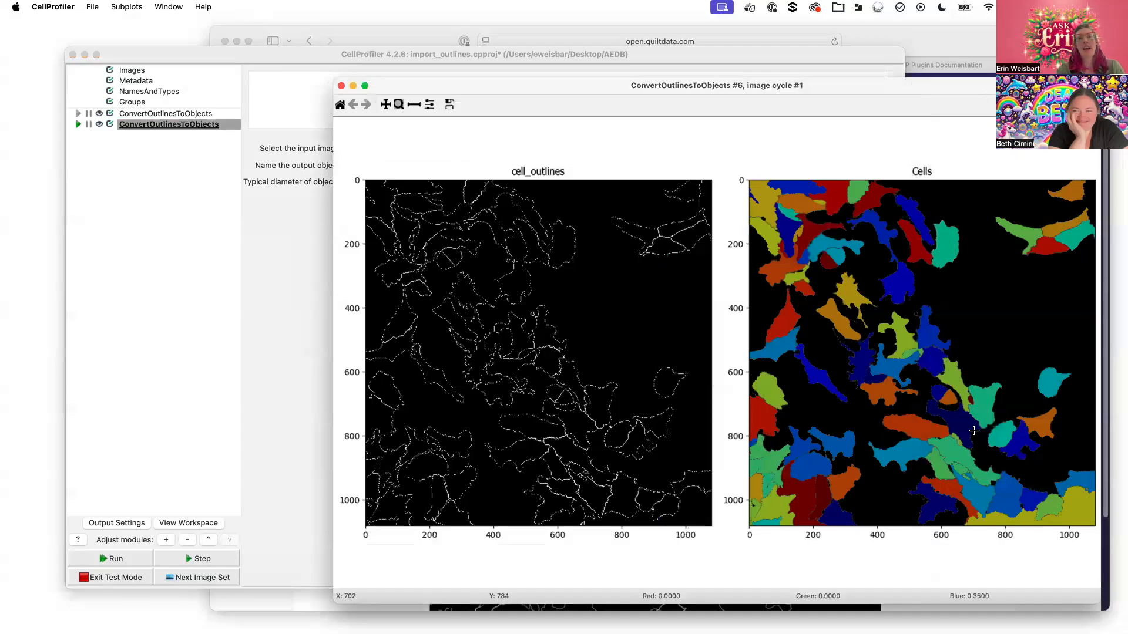
drag(930, 429, 973, 482)
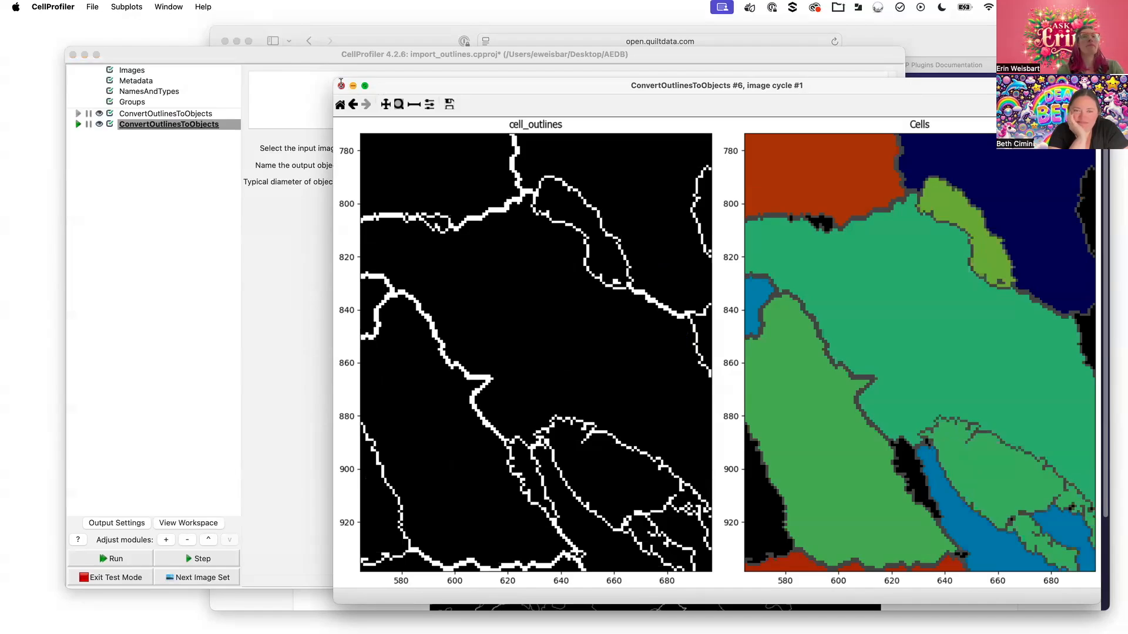
click(340, 86)
mouse_move(291, 51)
mouse_down()
mouse_move(289, 117)
mouse_move(291, 55)
mouse_up()
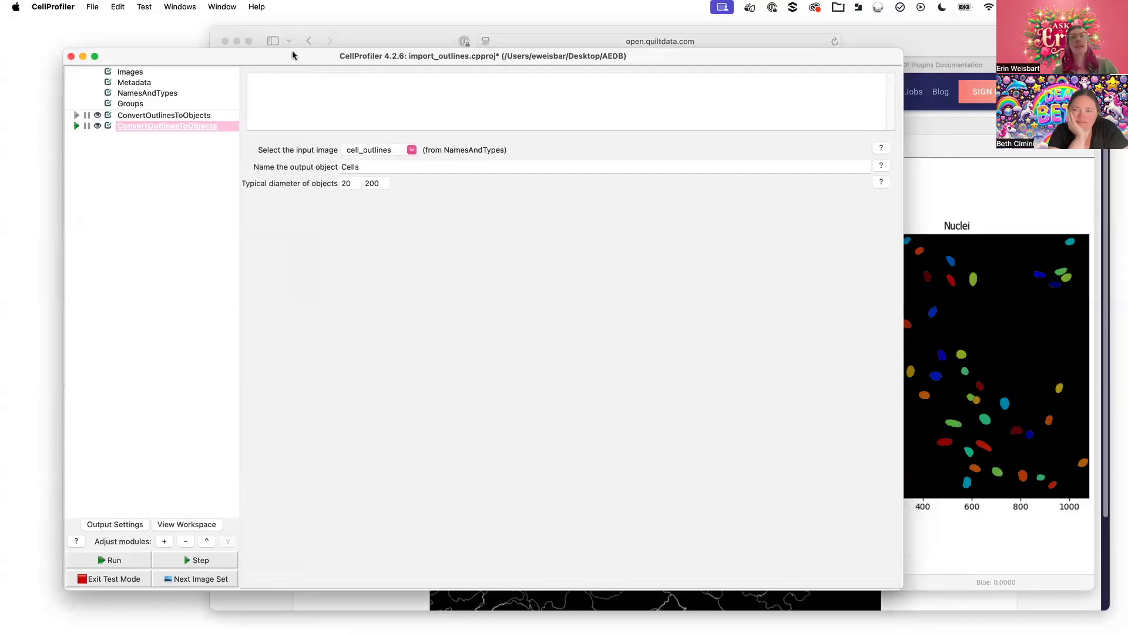
Rerun the 20–200 cell conversion and place its enlarged result figure at the upper right
drag(967, 130, 961, 53)
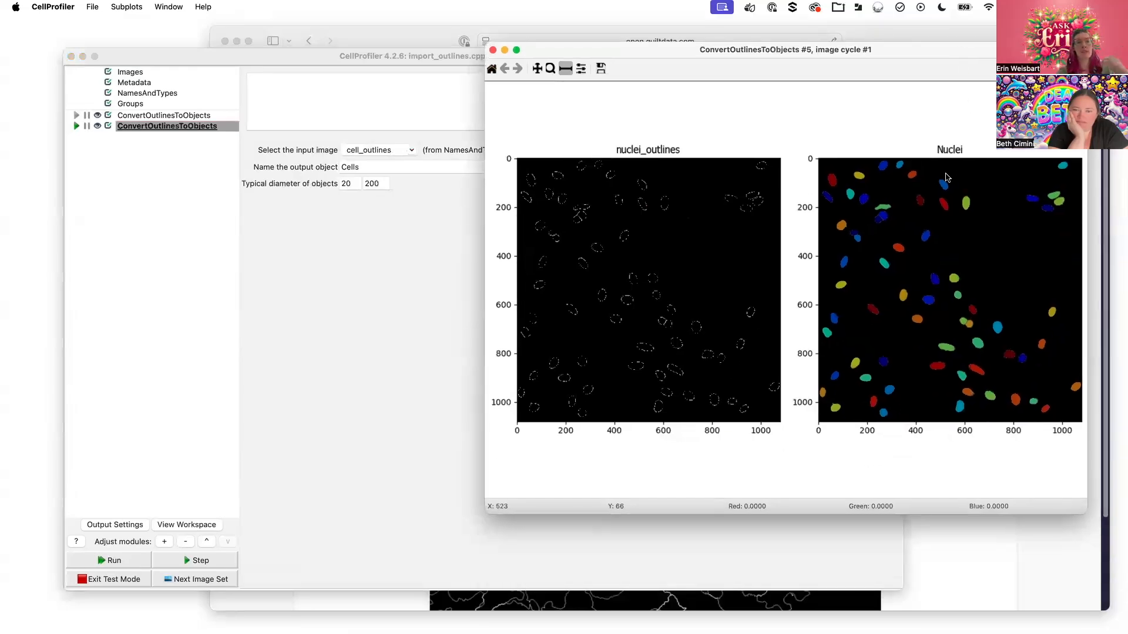
click(533, 617)
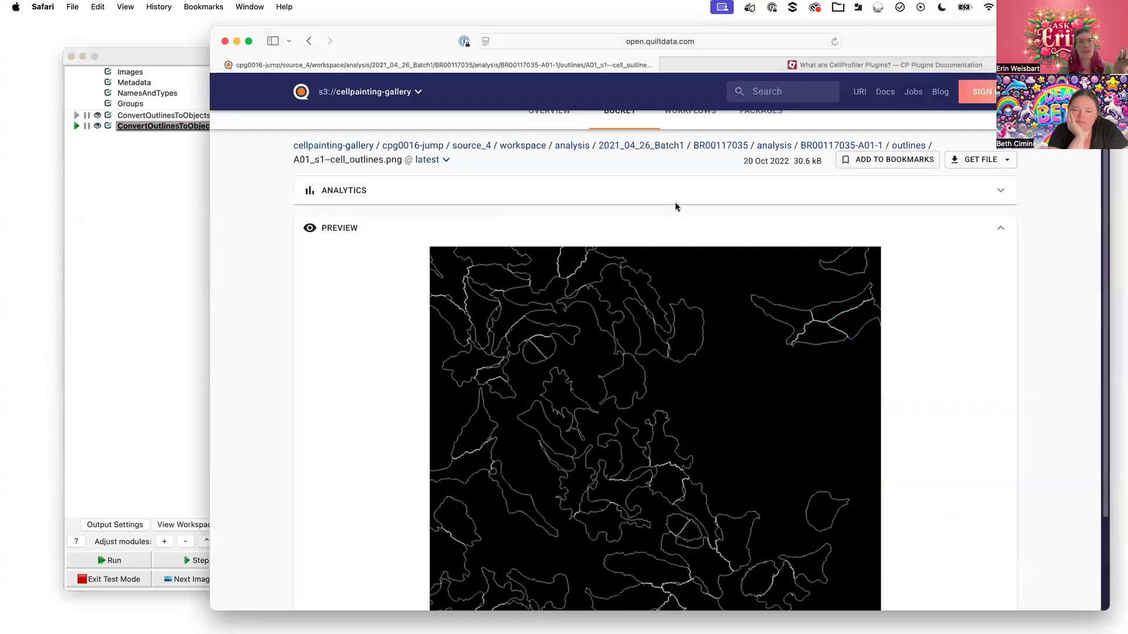
click(149, 209)
click(76, 126)
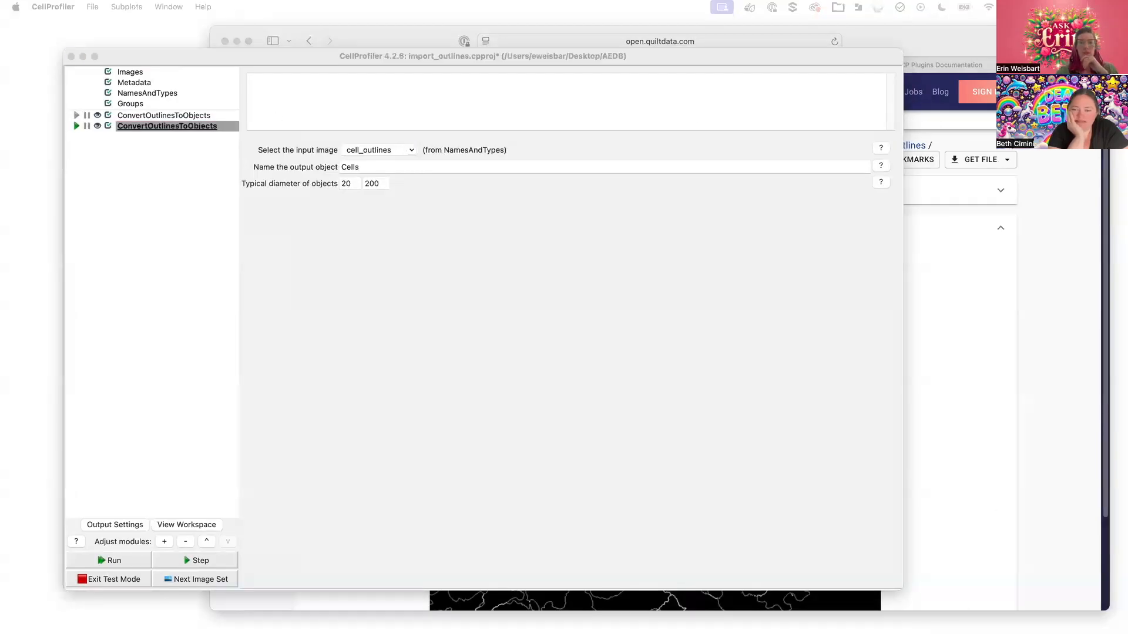
drag(495, 583, 804, 112)
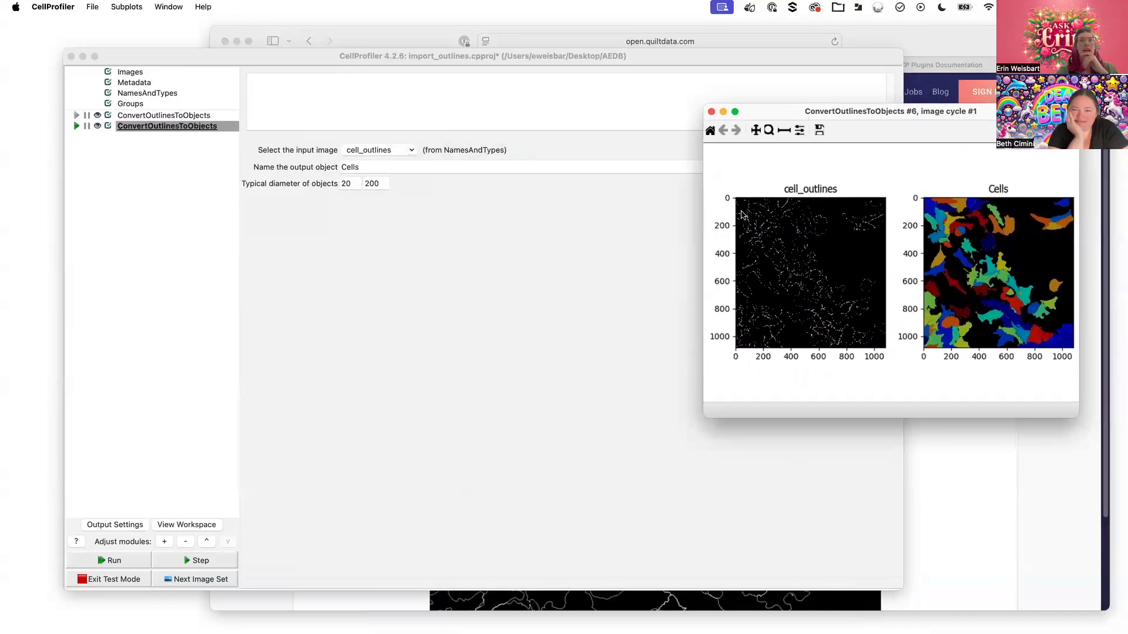
drag(704, 414, 463, 612)
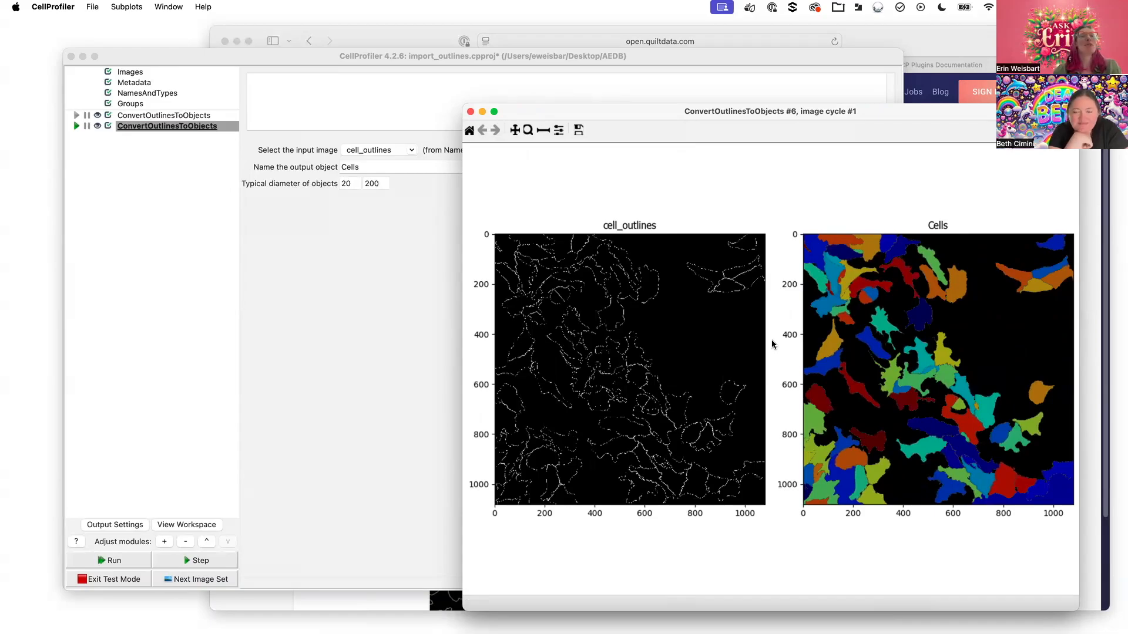
Zoom into a small patch of the converted cells on cell_outlines, reset the view, then return to the Quilt preview
click(528, 130)
drag(519, 261, 553, 292)
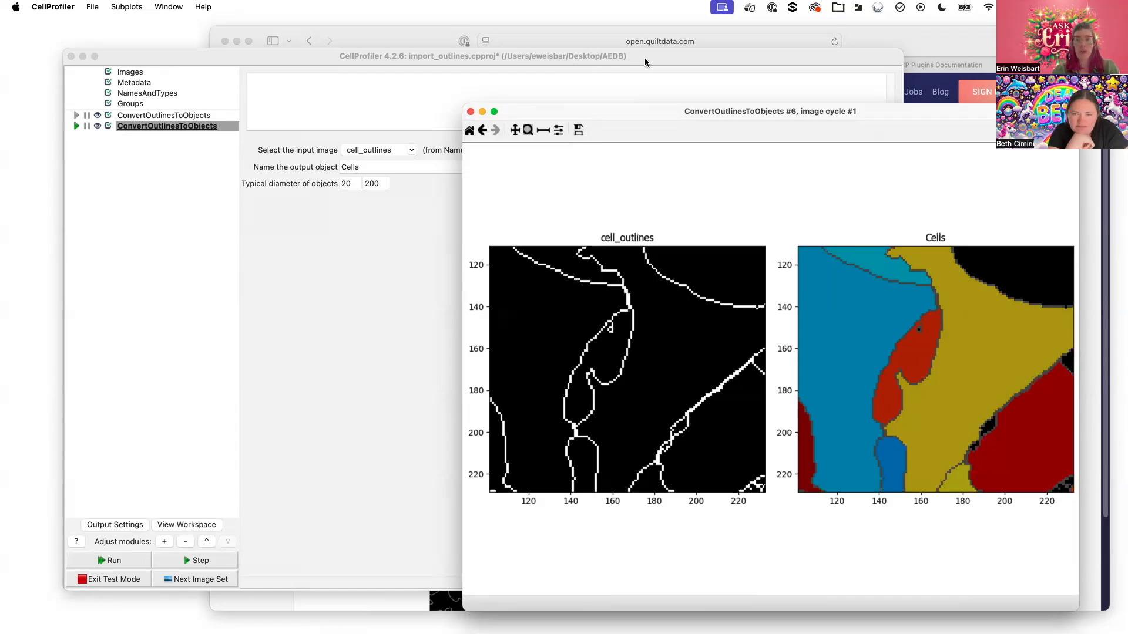
click(482, 130)
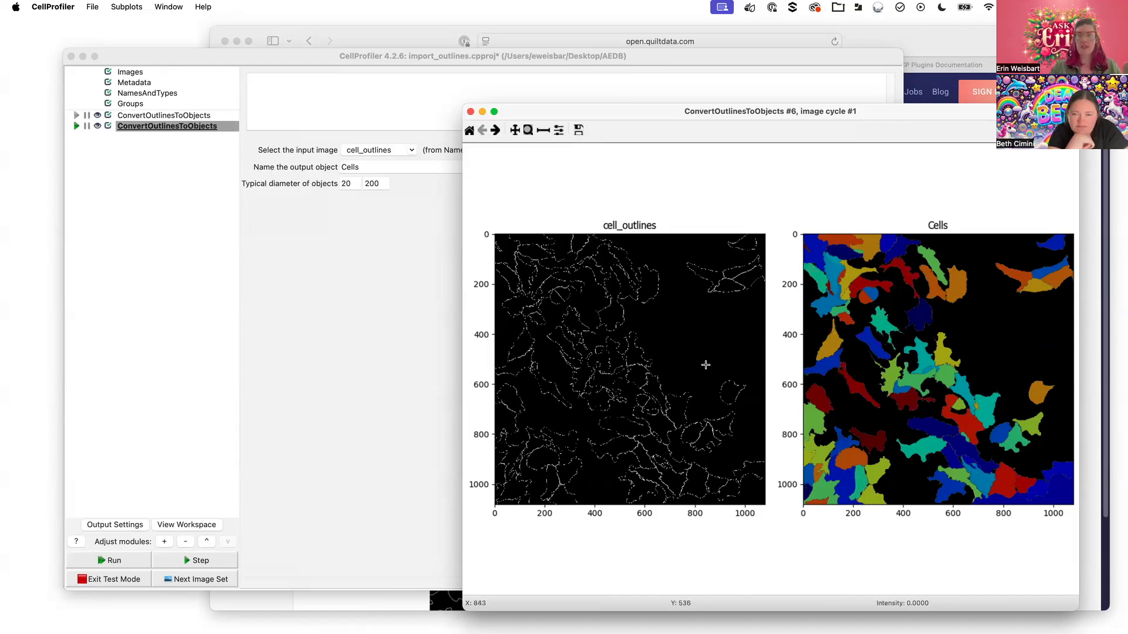
click(990, 28)
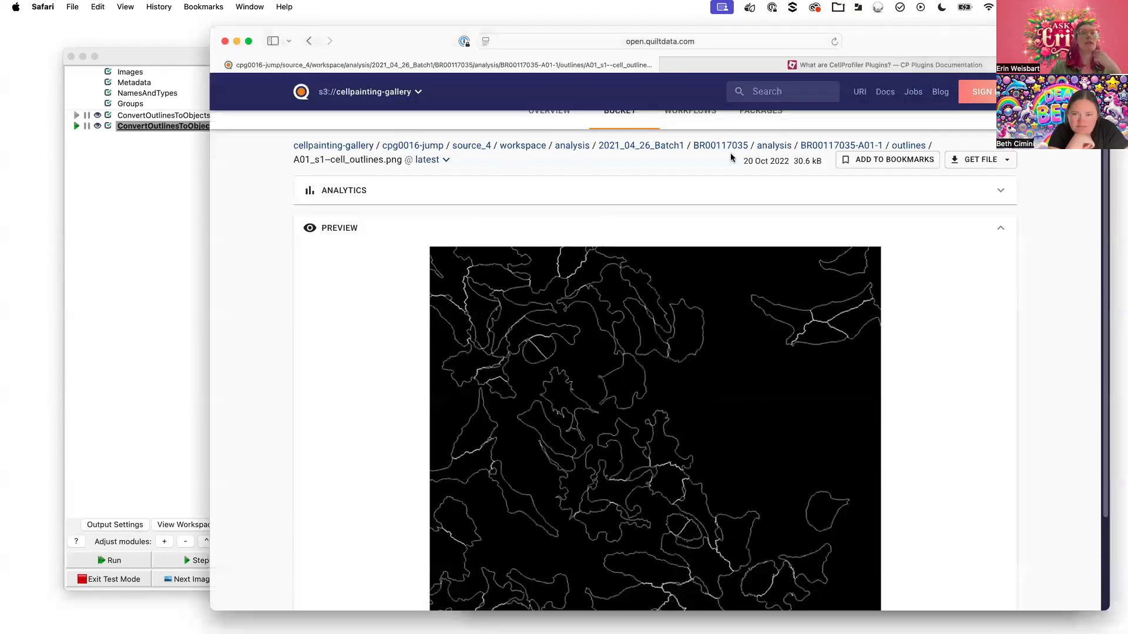
Open Cells.csv from the BR00117035-A01-1 folder in Quilt and scroll across its columns
click(829, 145)
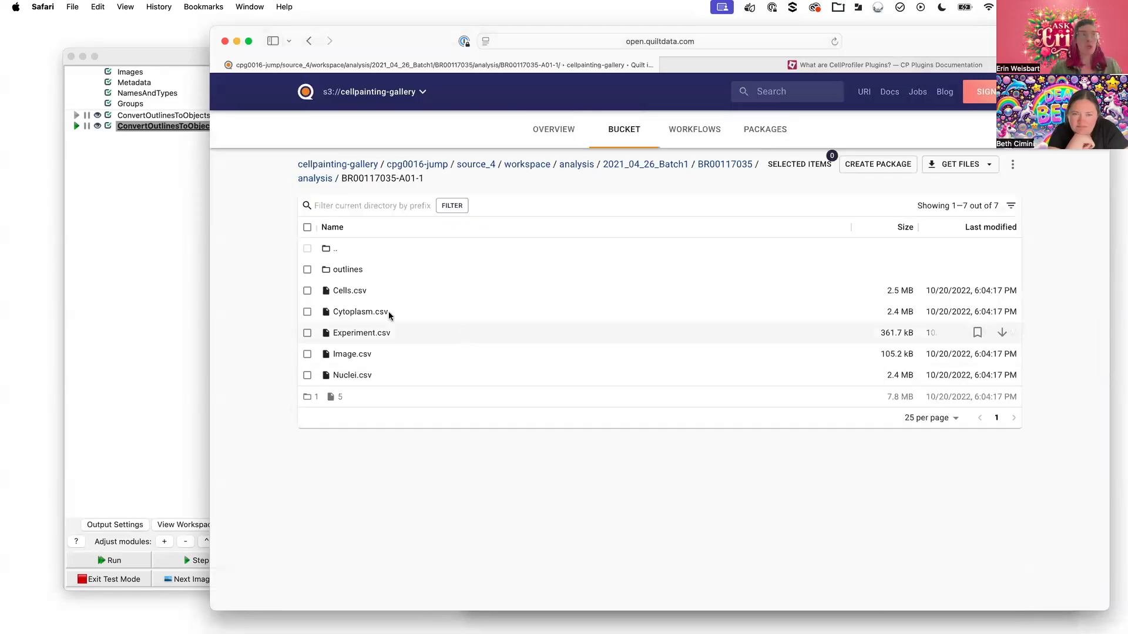
click(133, 206)
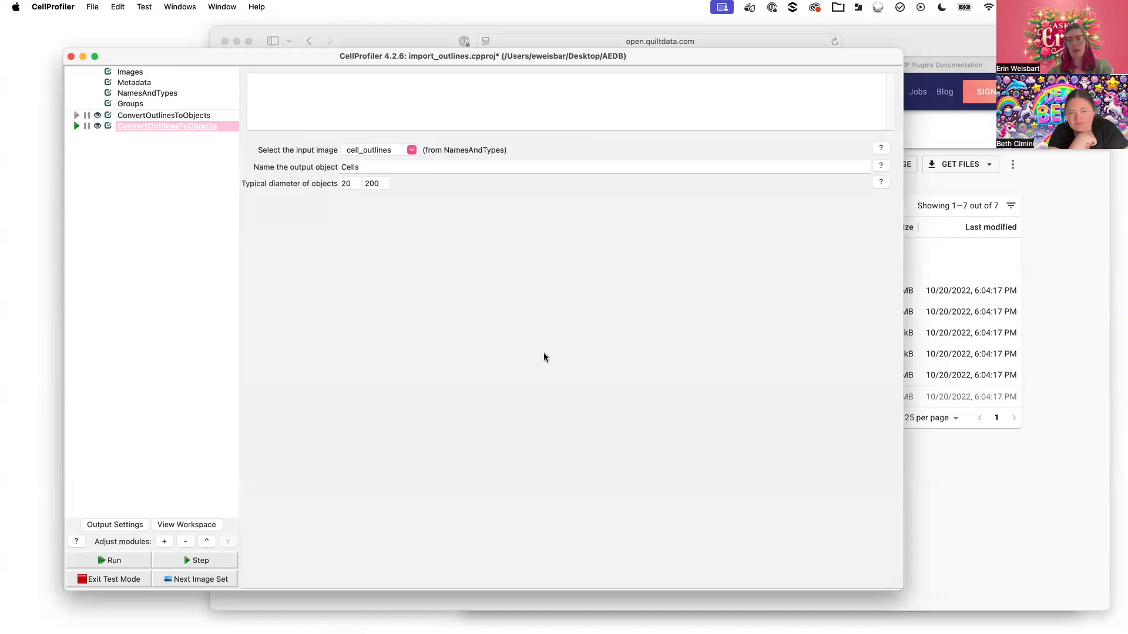
click(1093, 444)
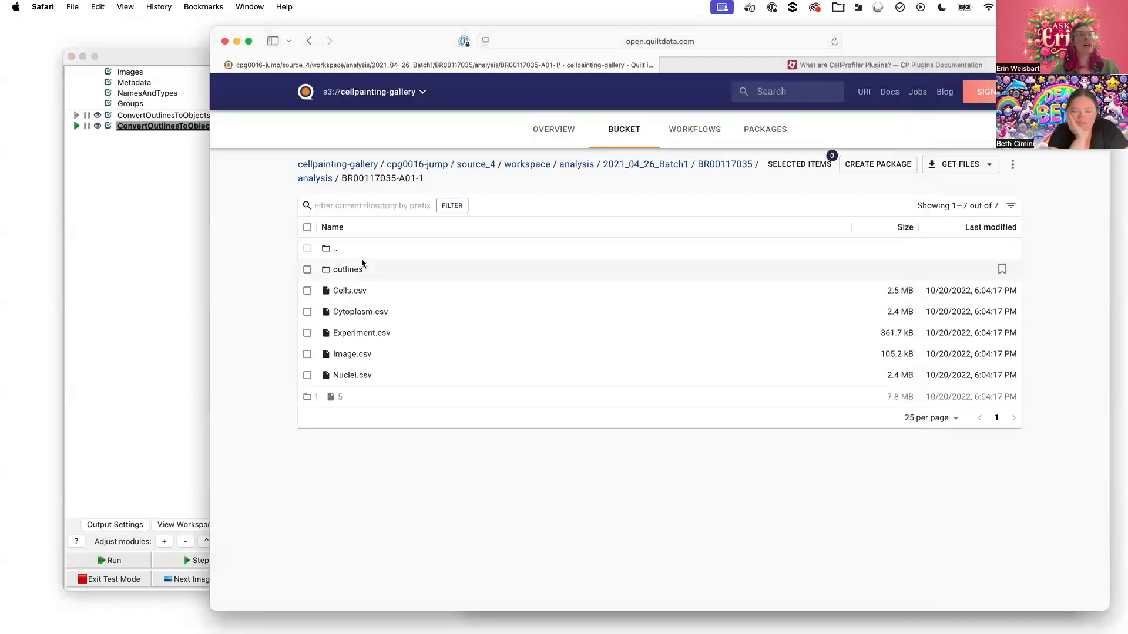
click(347, 291)
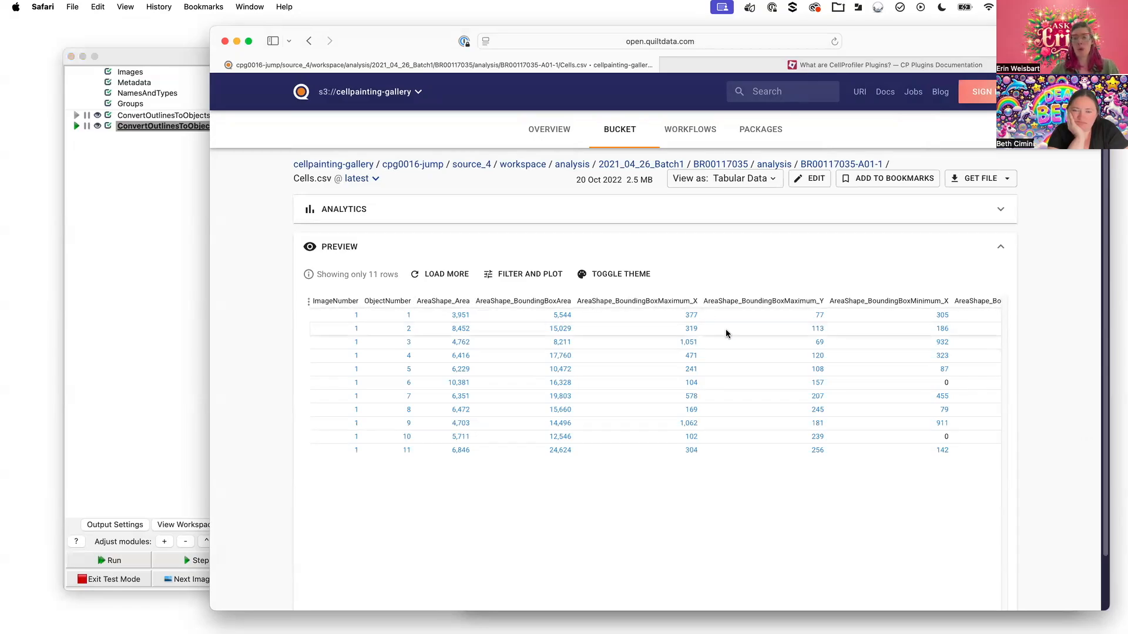
scroll(721, 304, right, 2)
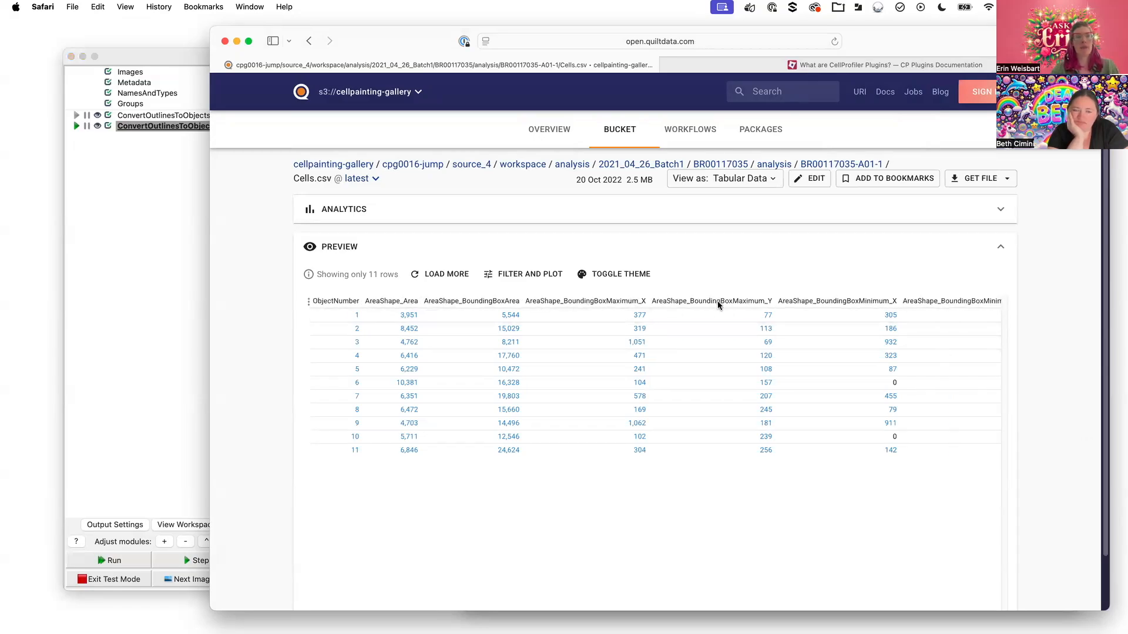
scroll(718, 305, right, 4)
scroll(718, 305, right, 2)
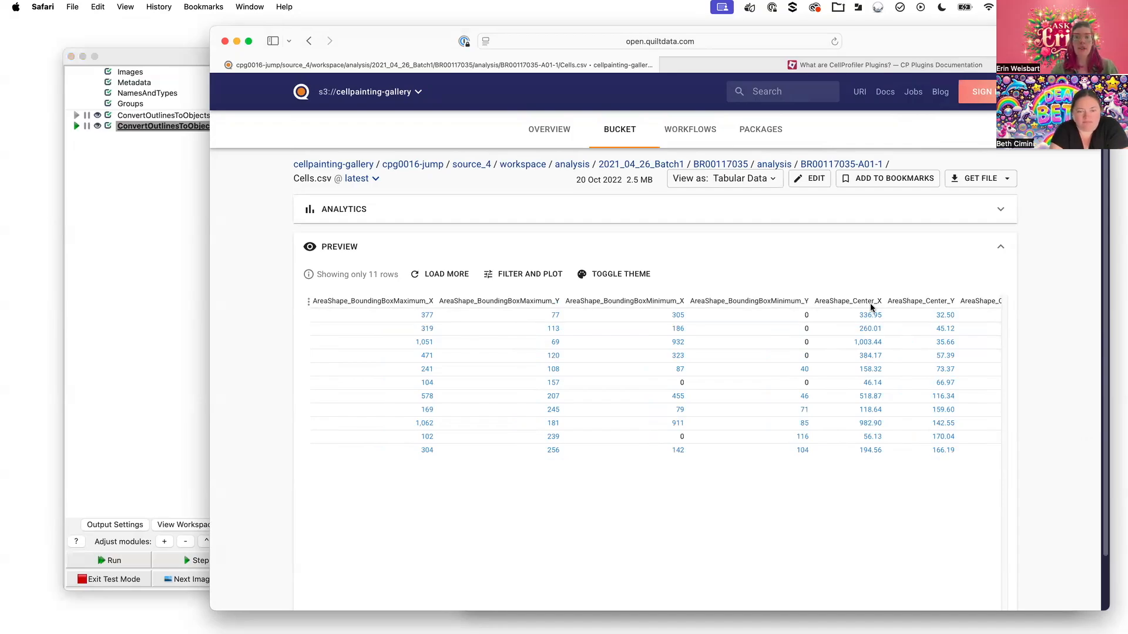
Compare the Cells.csv table with the CellProfiler pipeline, ending back in CellProfiler
click(200, 69)
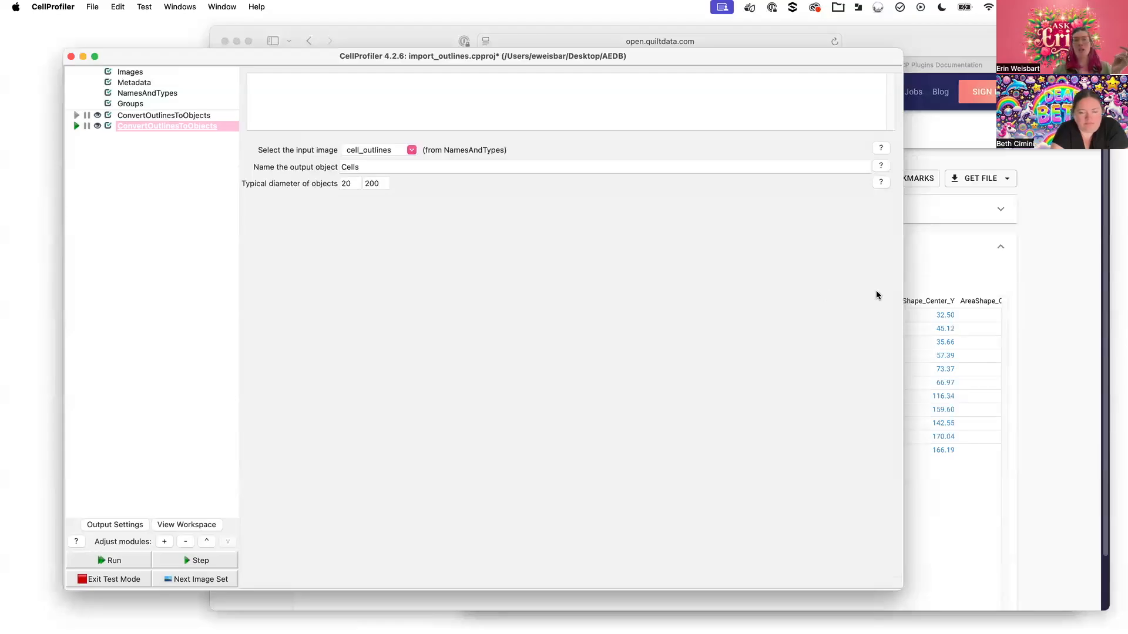
click(1072, 275)
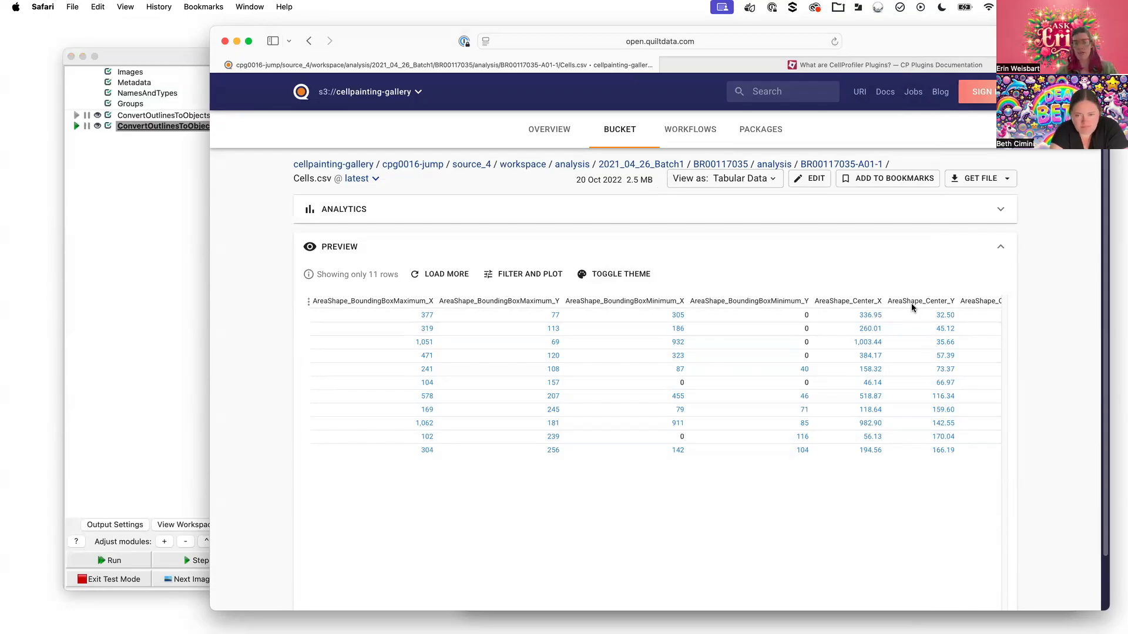
click(167, 62)
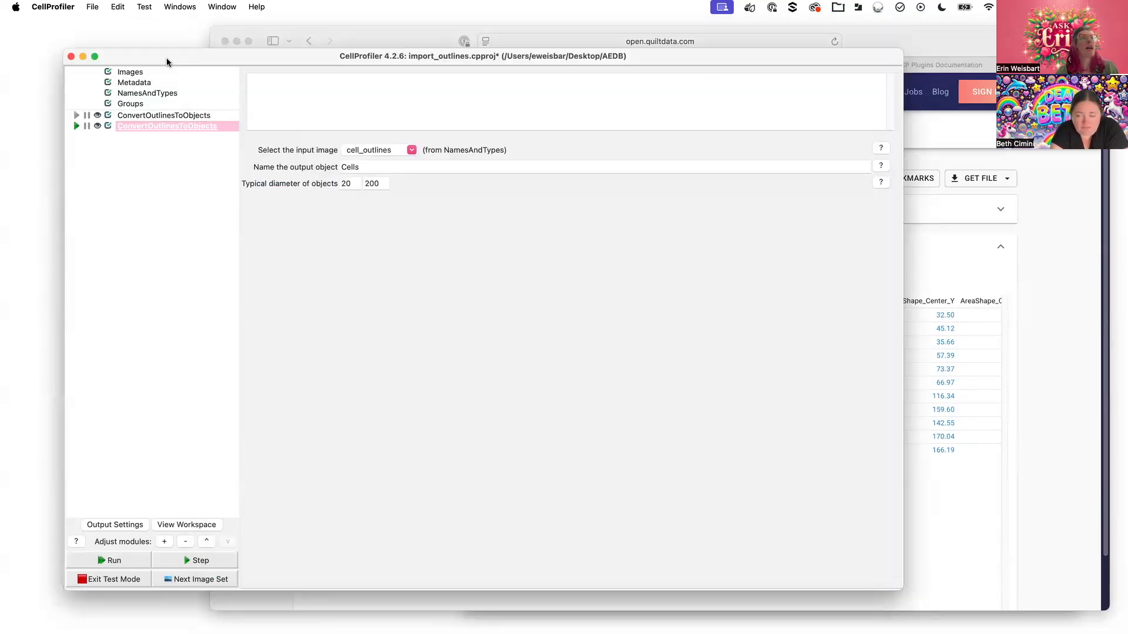
Add an EnforceObjectsOneToOne module to the pipeline via the 'enfor' search
click(165, 542)
text(enfor)
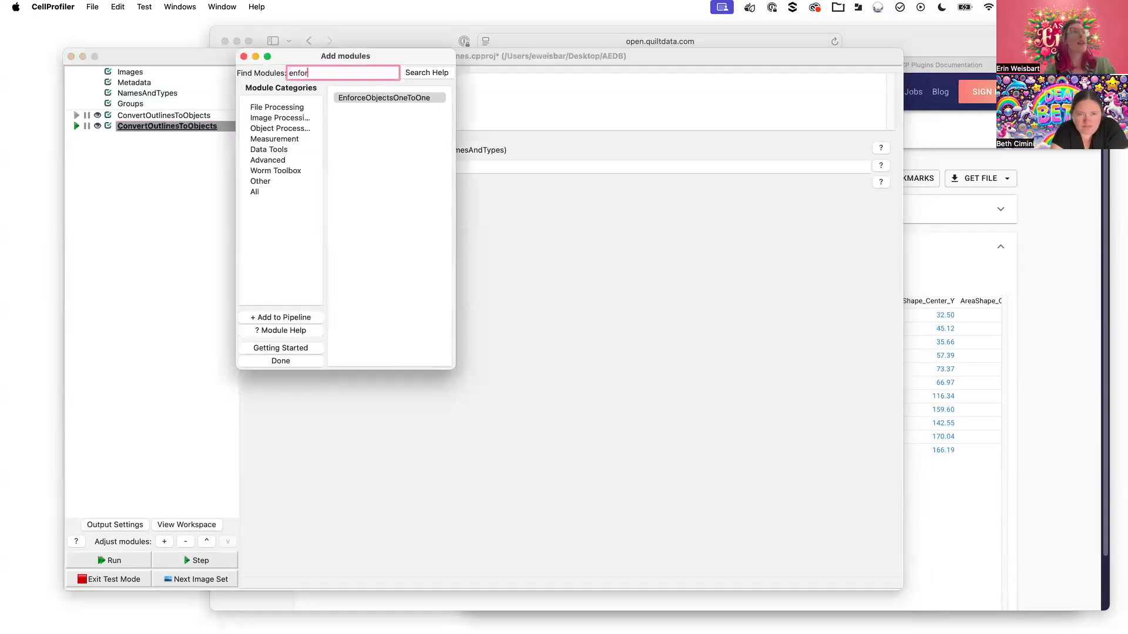
double_click(385, 98)
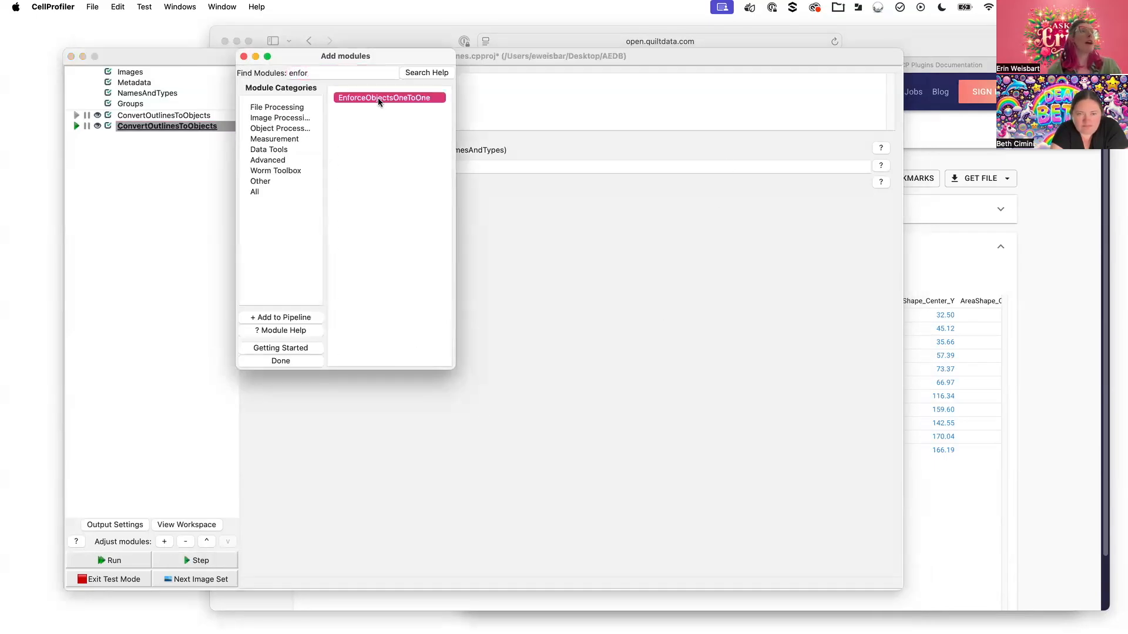
click(243, 56)
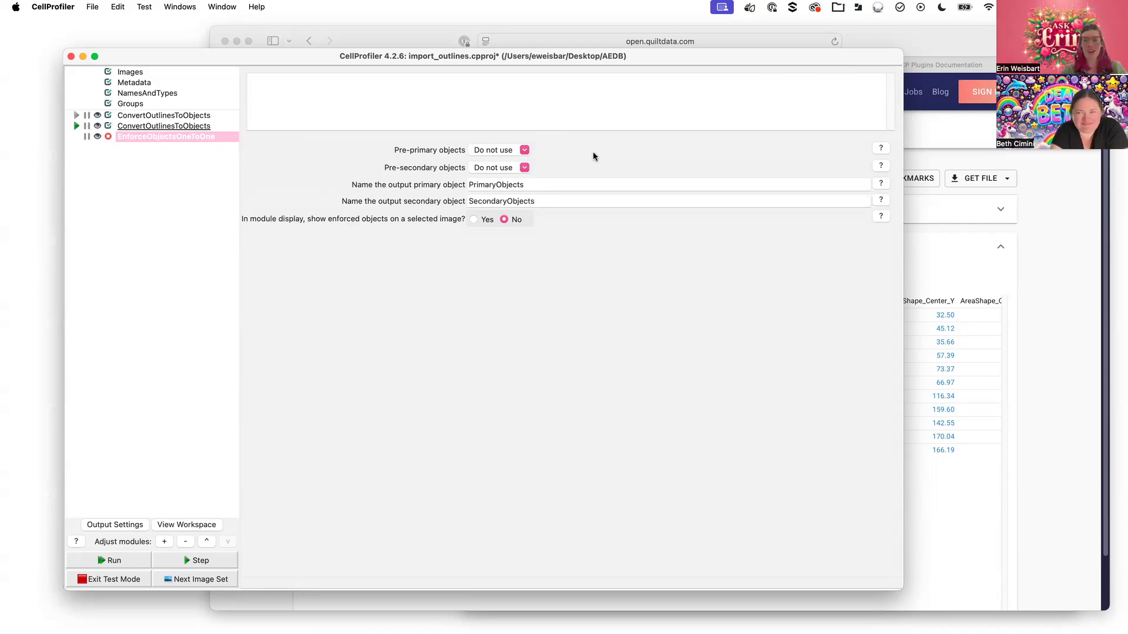
Set Nuclei as pre-primary and Cells as pre-secondary objects, step the test run, and leave showing enforced objects off
click(525, 152)
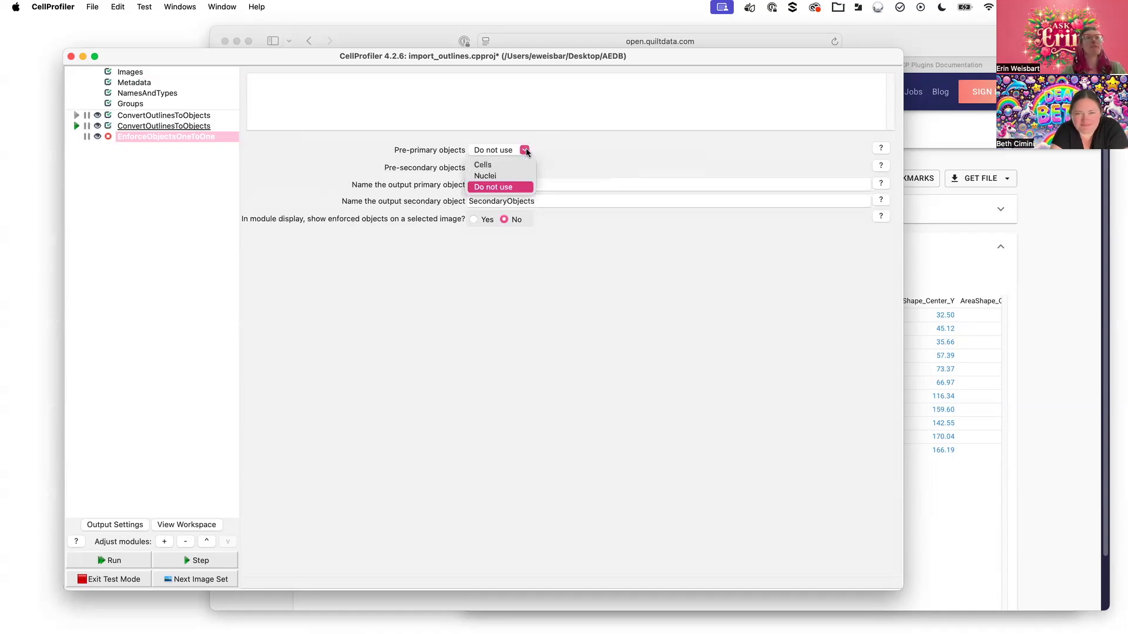
click(484, 176)
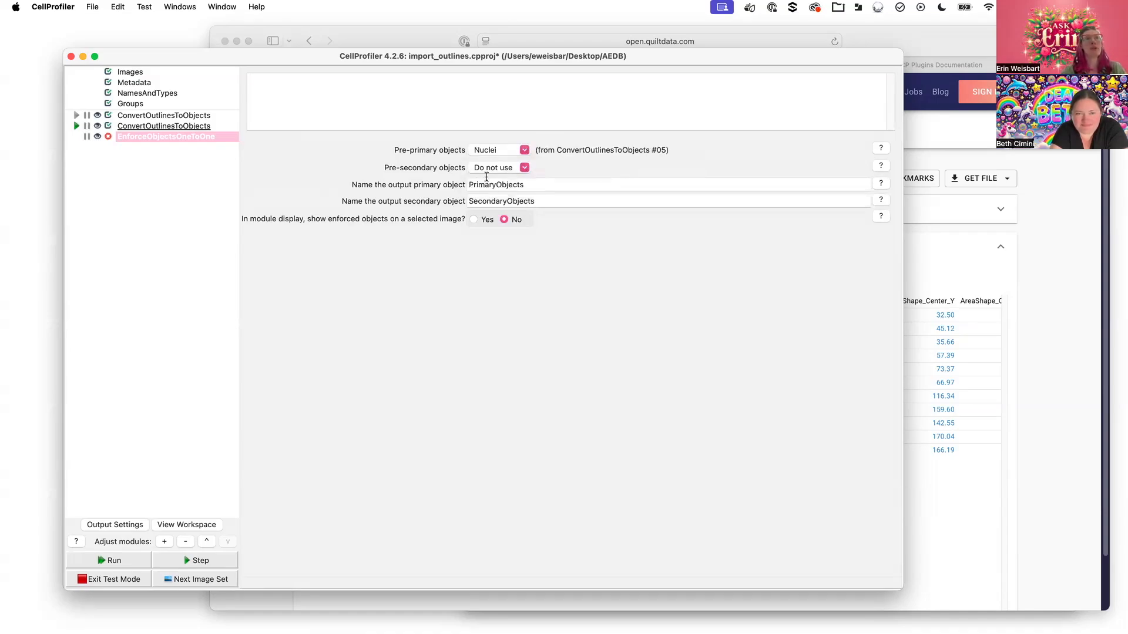
click(526, 167)
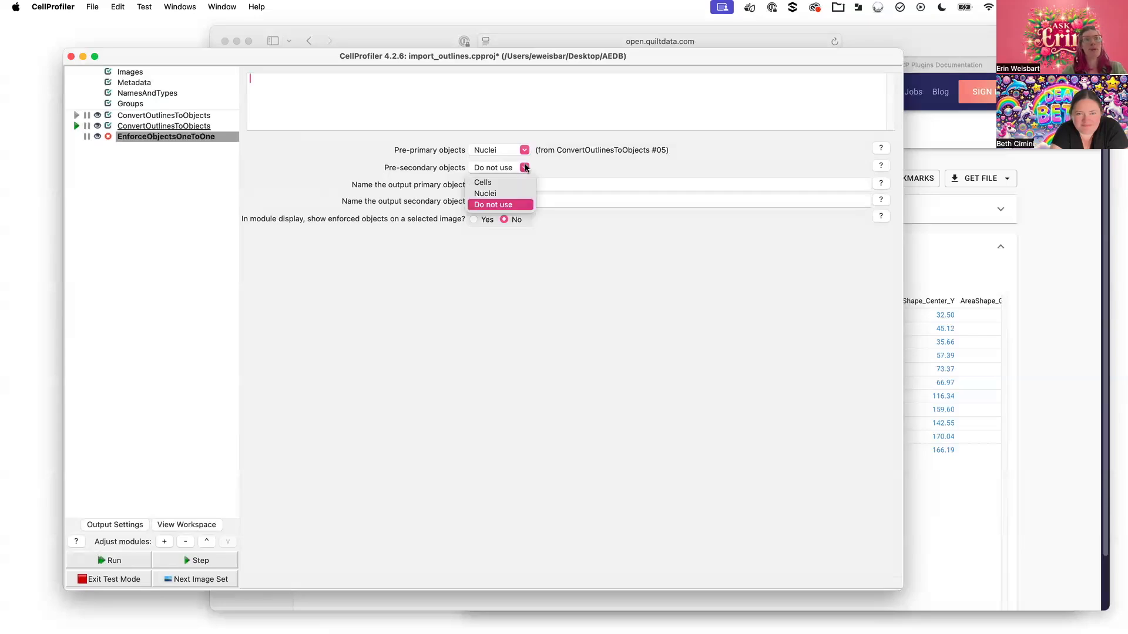
click(510, 183)
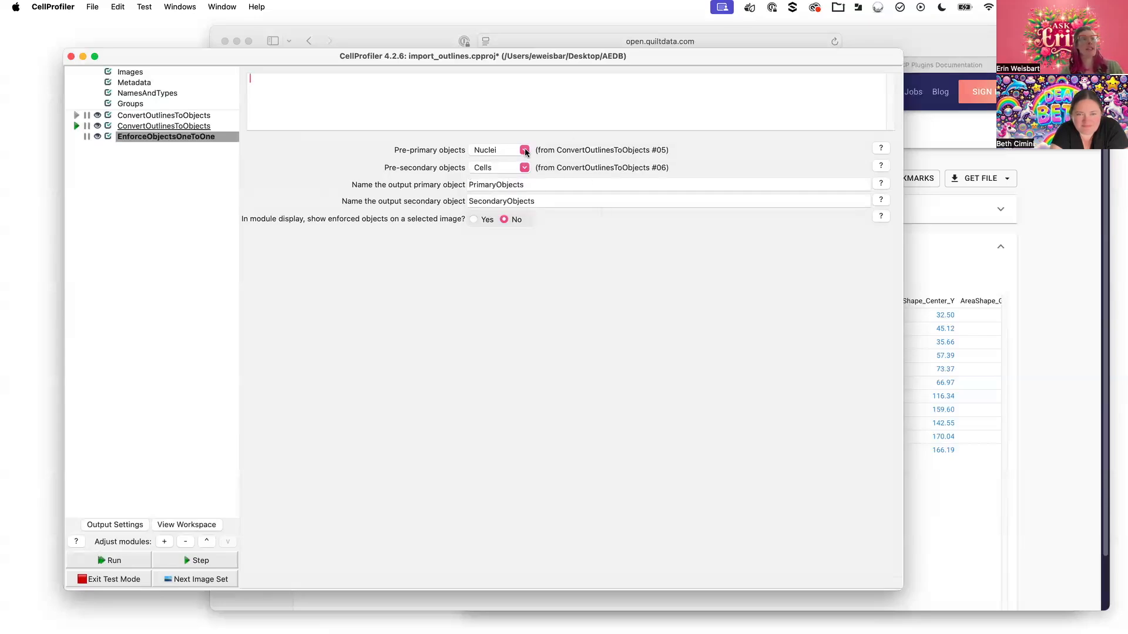
click(194, 561)
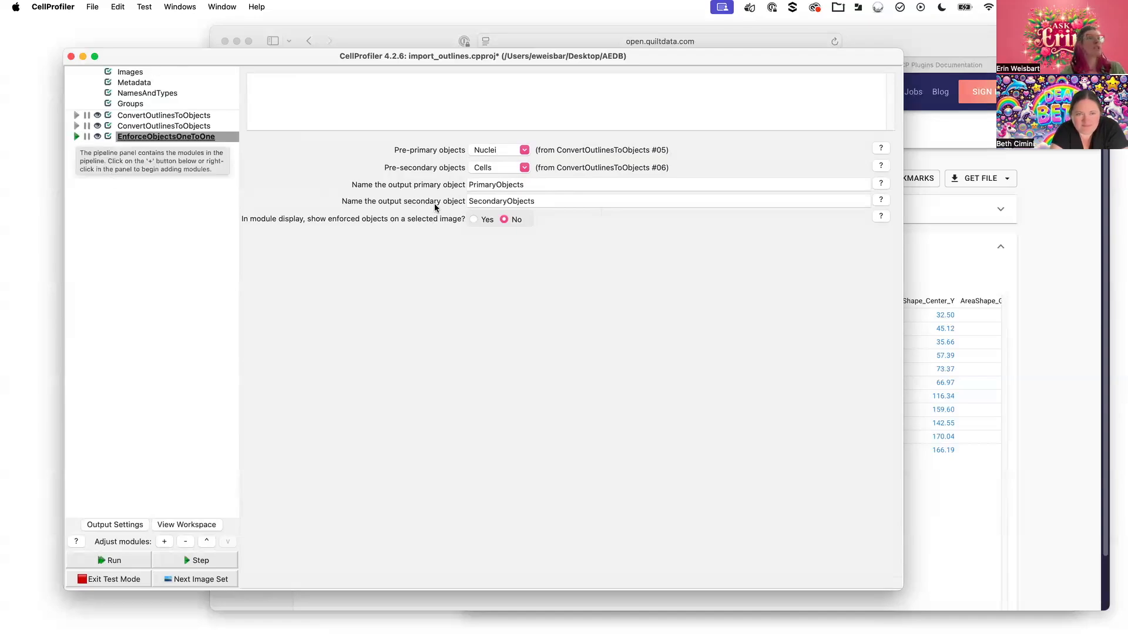
click(473, 219)
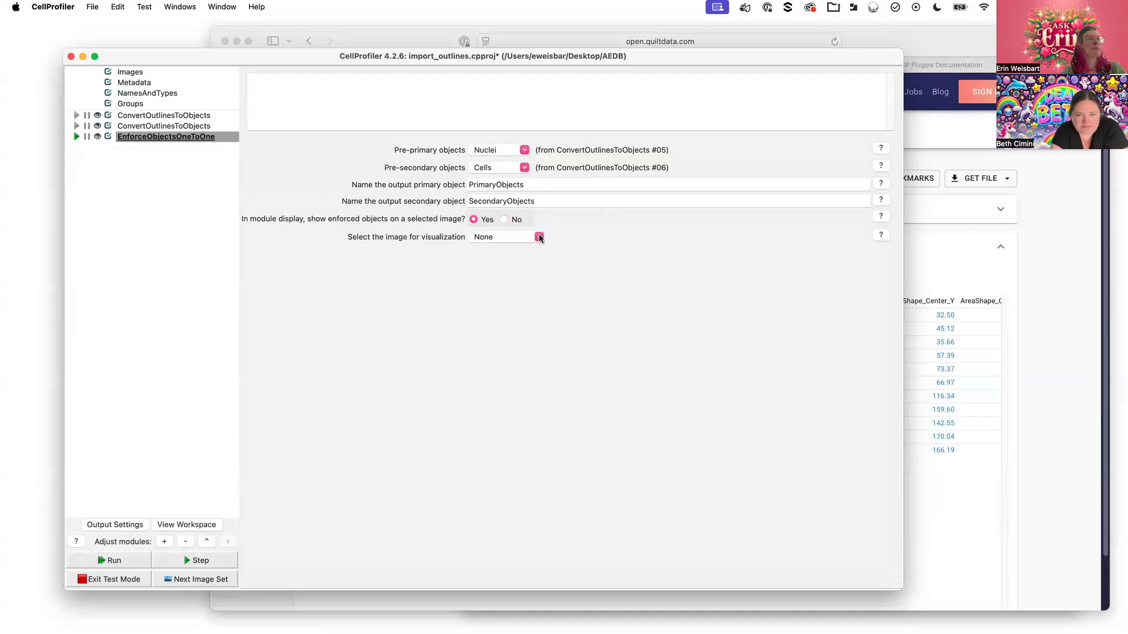
click(504, 219)
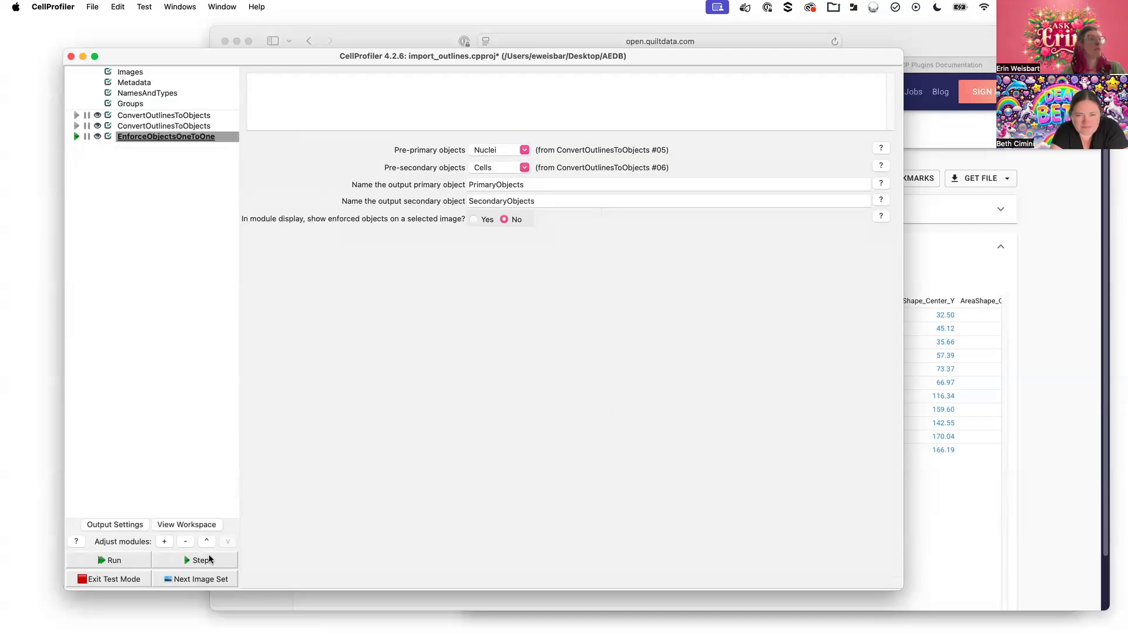
Run EnforceObjectsOneToOne and zoom into its enlarged figure showing 66 pre-primary, 86 pre-secondary and 66 enforced objects
click(201, 561)
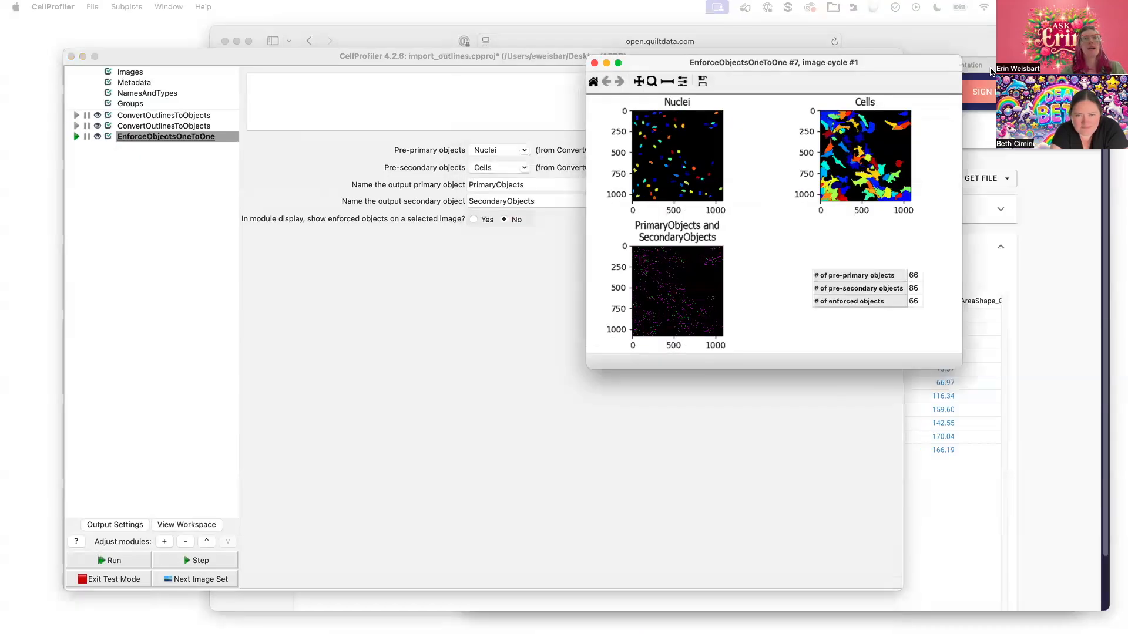
drag(650, 365, 135, 608)
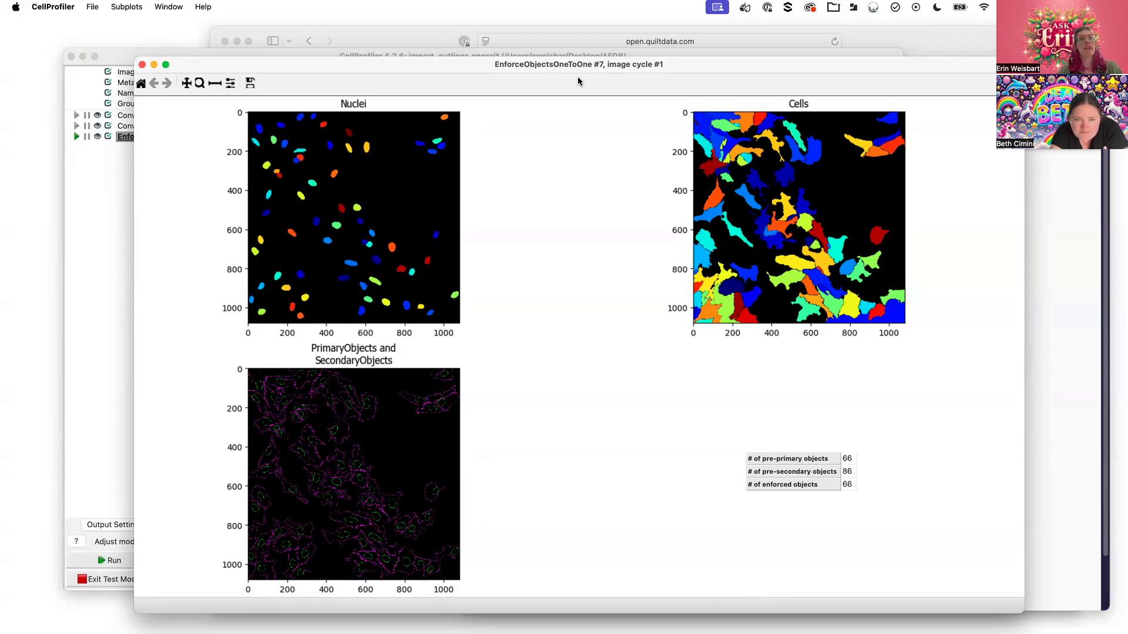
click(199, 82)
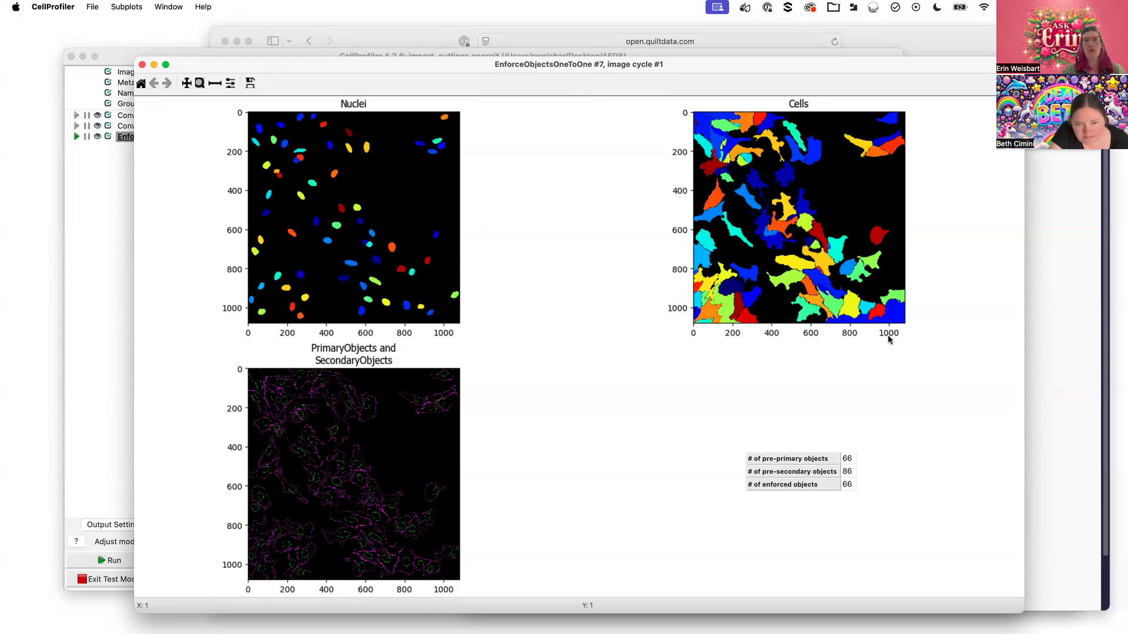
drag(820, 237, 847, 283)
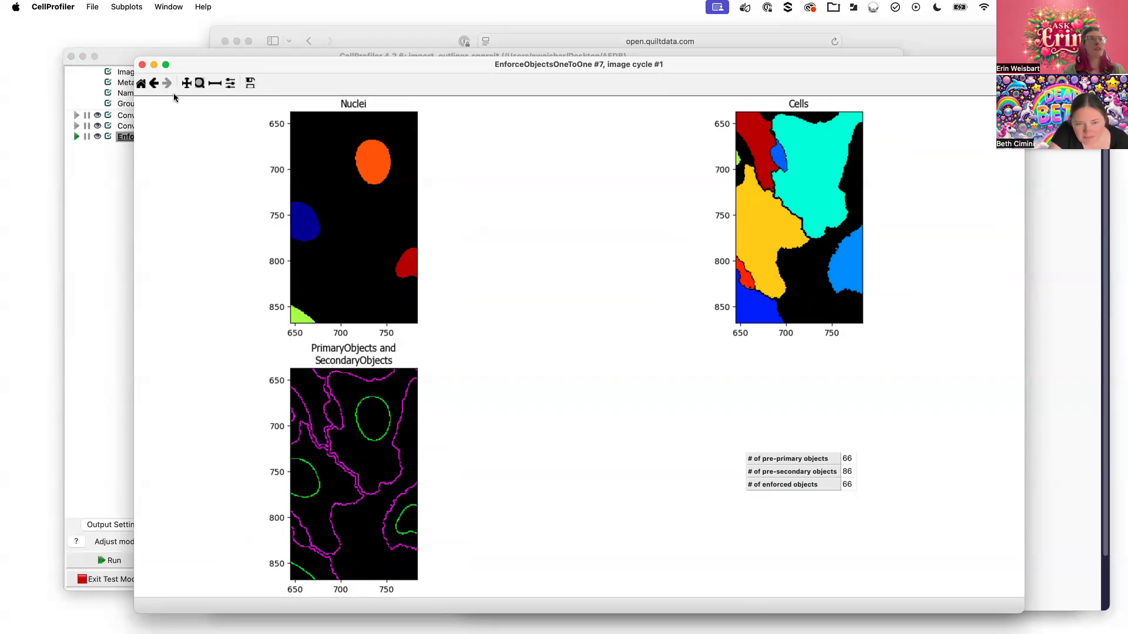
click(155, 83)
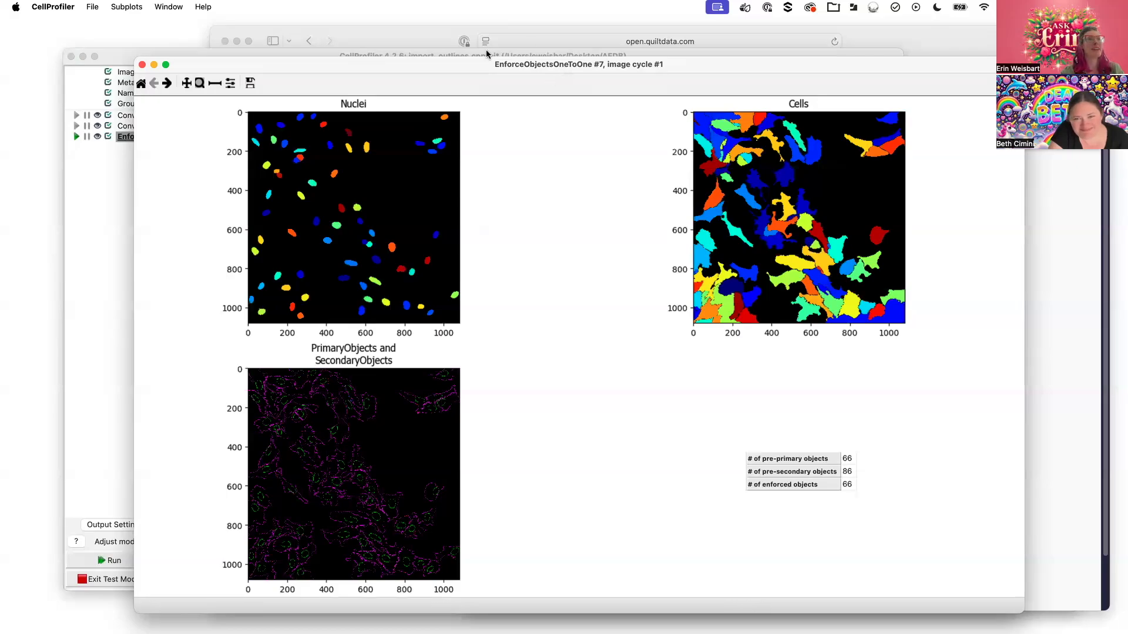
drag(449, 61, 530, 36)
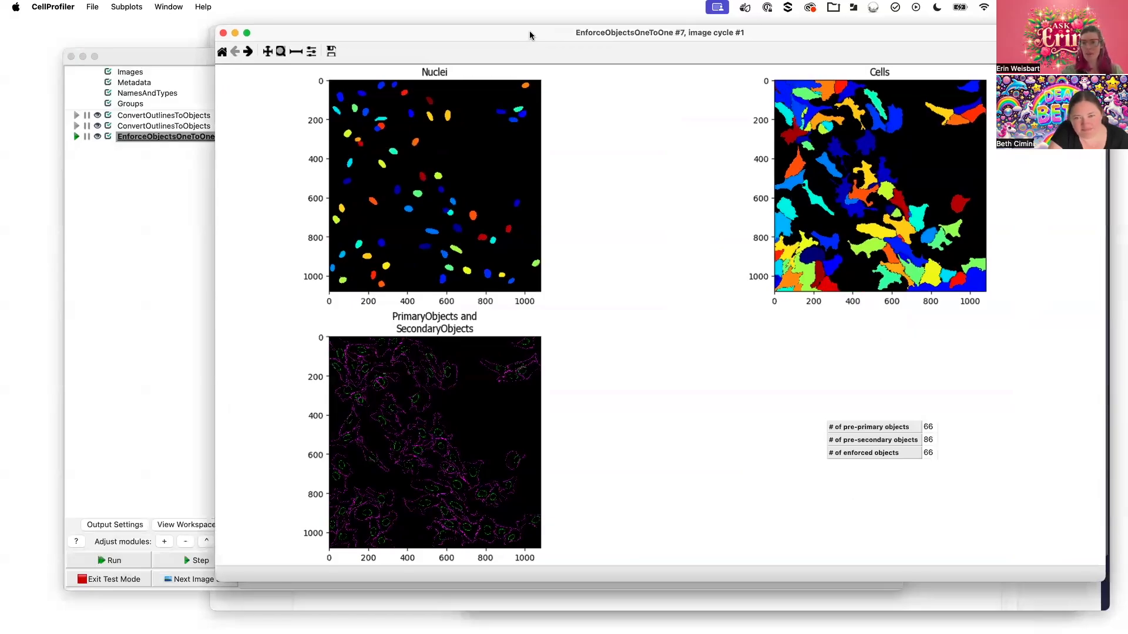
click(159, 61)
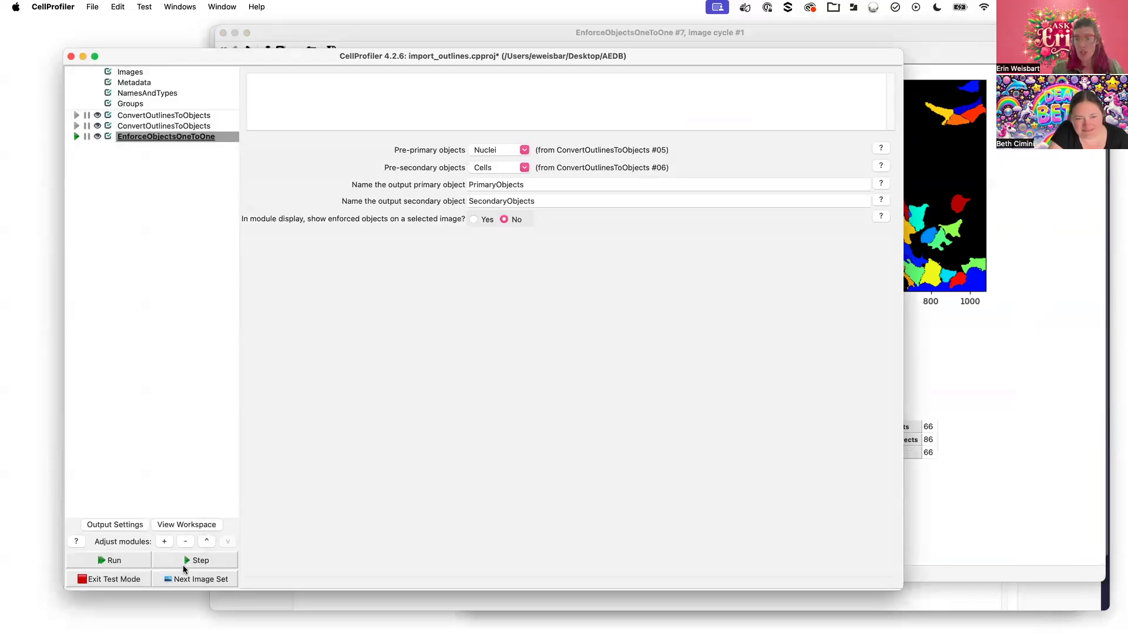
Search 'save', append SaveImages to the pipeline, and reselect EnforceObjectsOneToOne
click(164, 542)
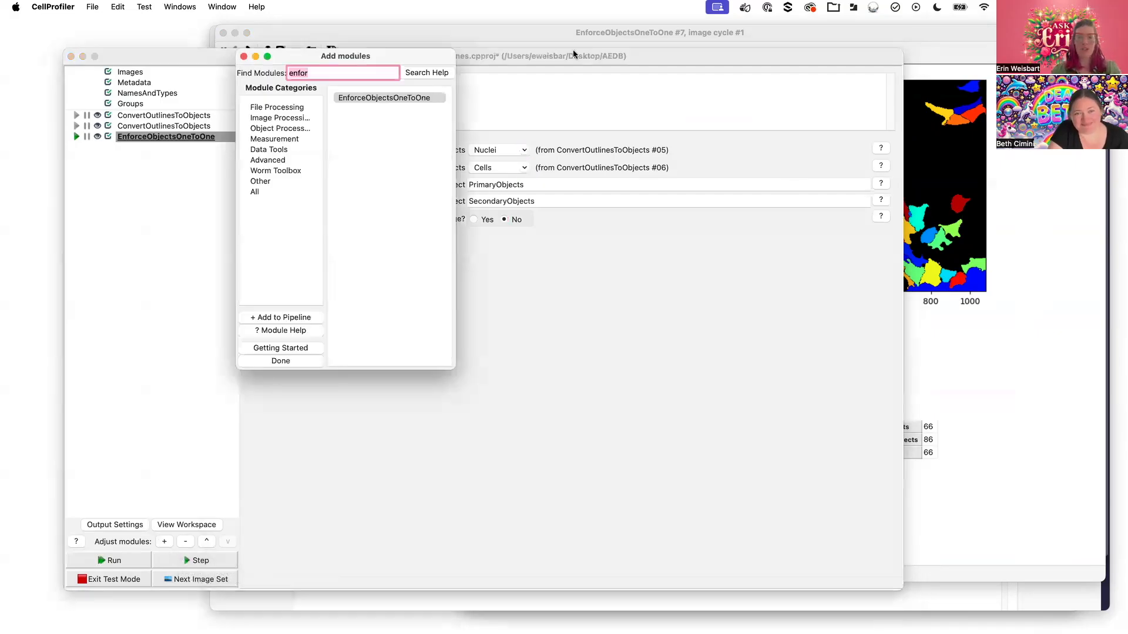
text(save)
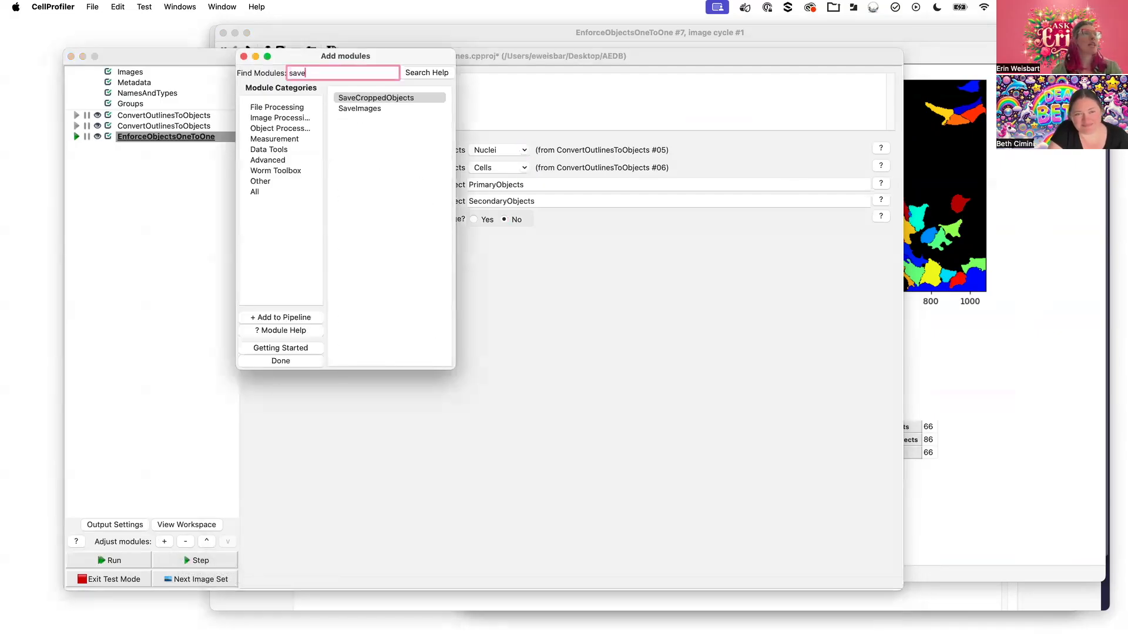
key(Down)
key(Return)
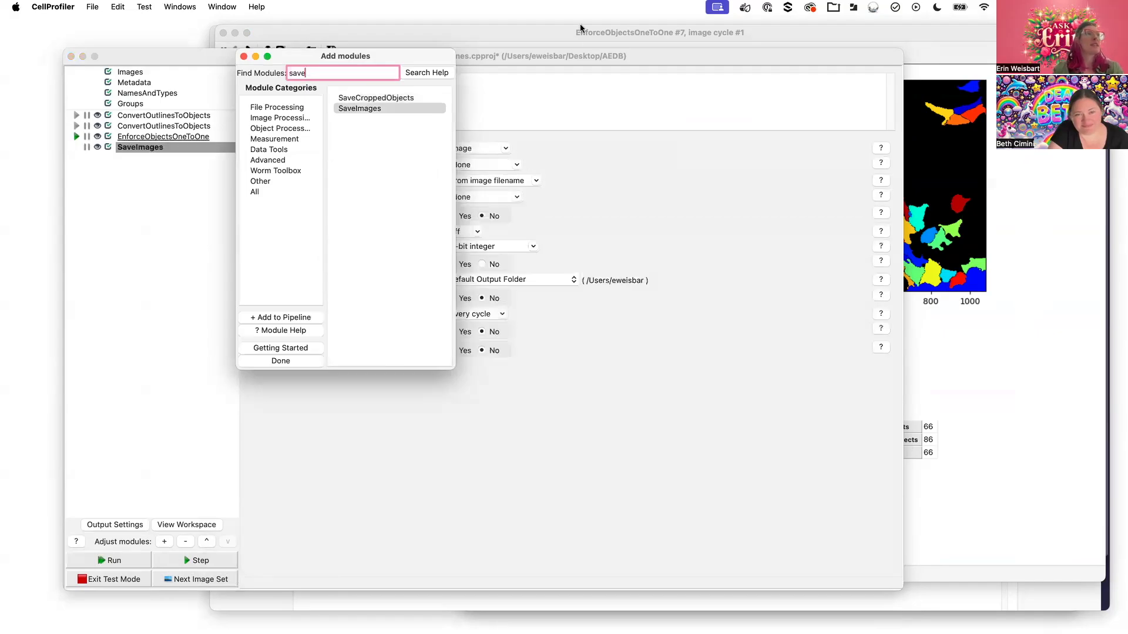
click(244, 56)
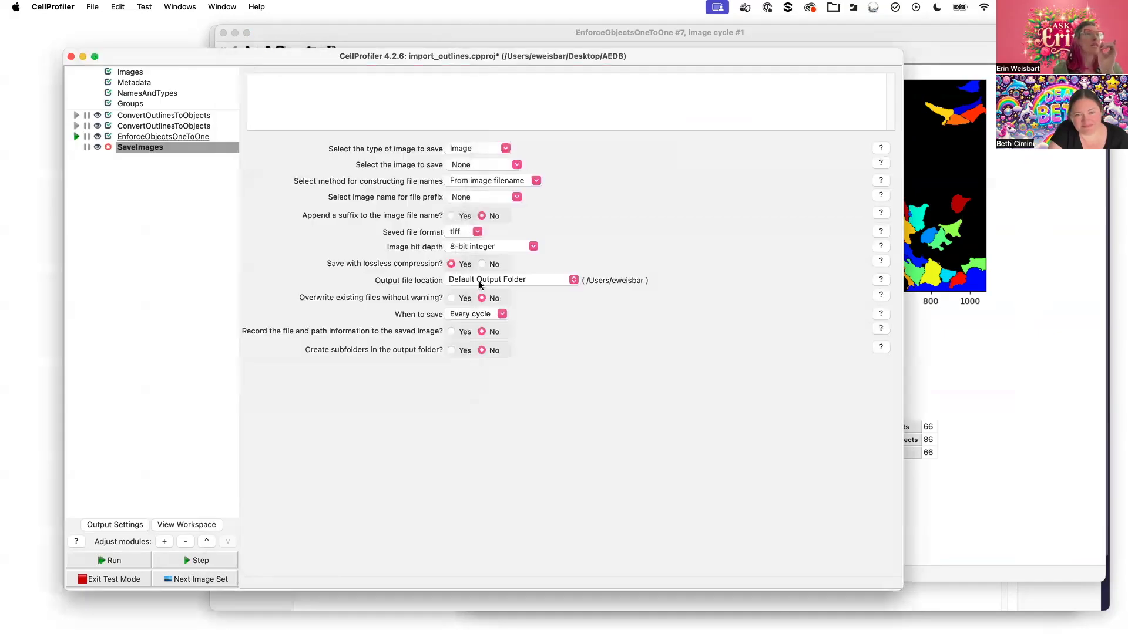
click(209, 140)
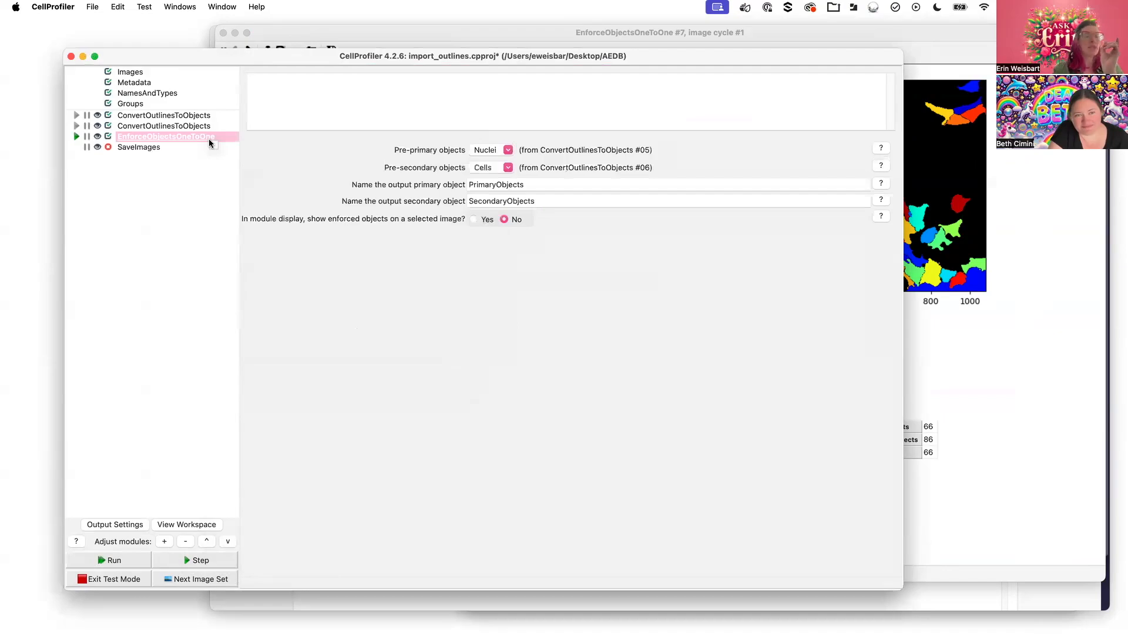
Add a ConvertObjectsToImage module found through the 'object' search
click(164, 542)
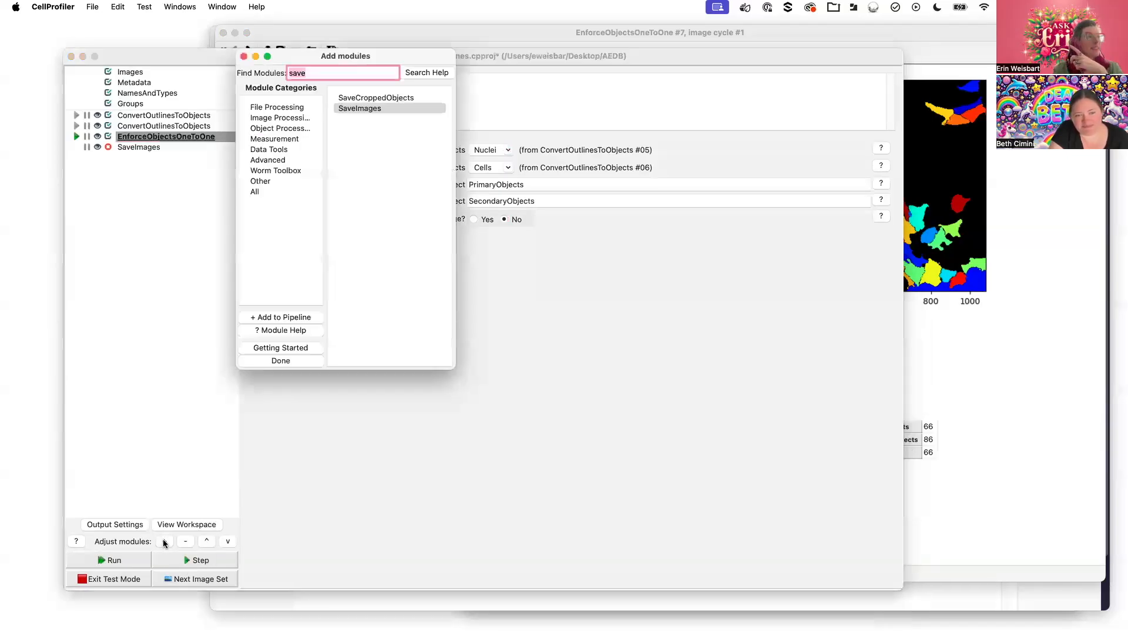
text(ob)
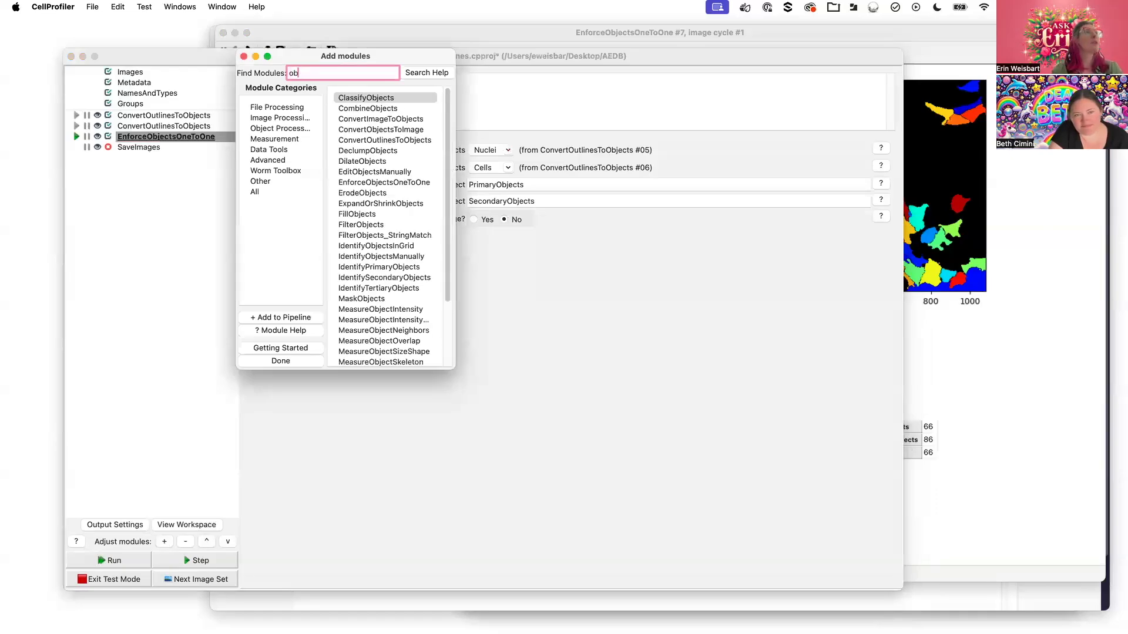
text(ject)
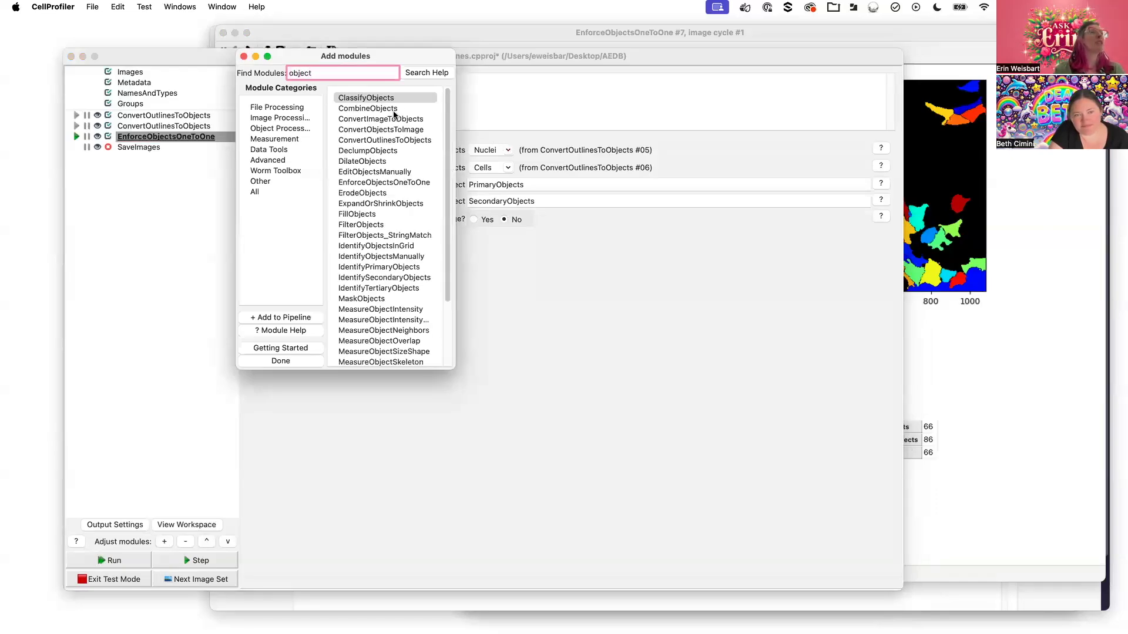
click(364, 130)
double_click(364, 131)
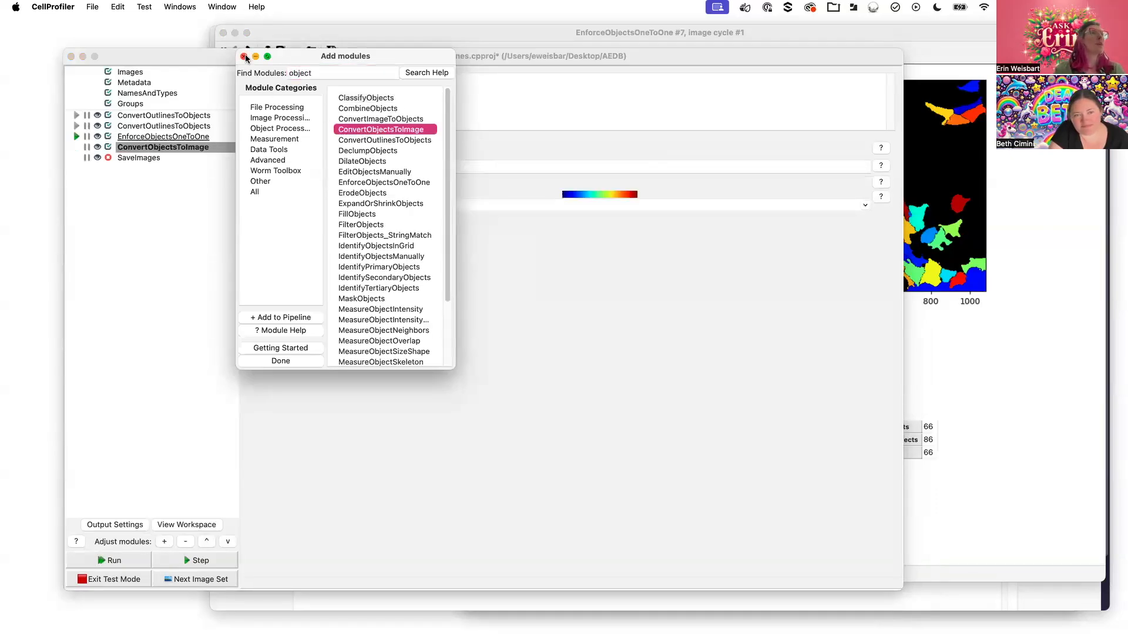
click(244, 56)
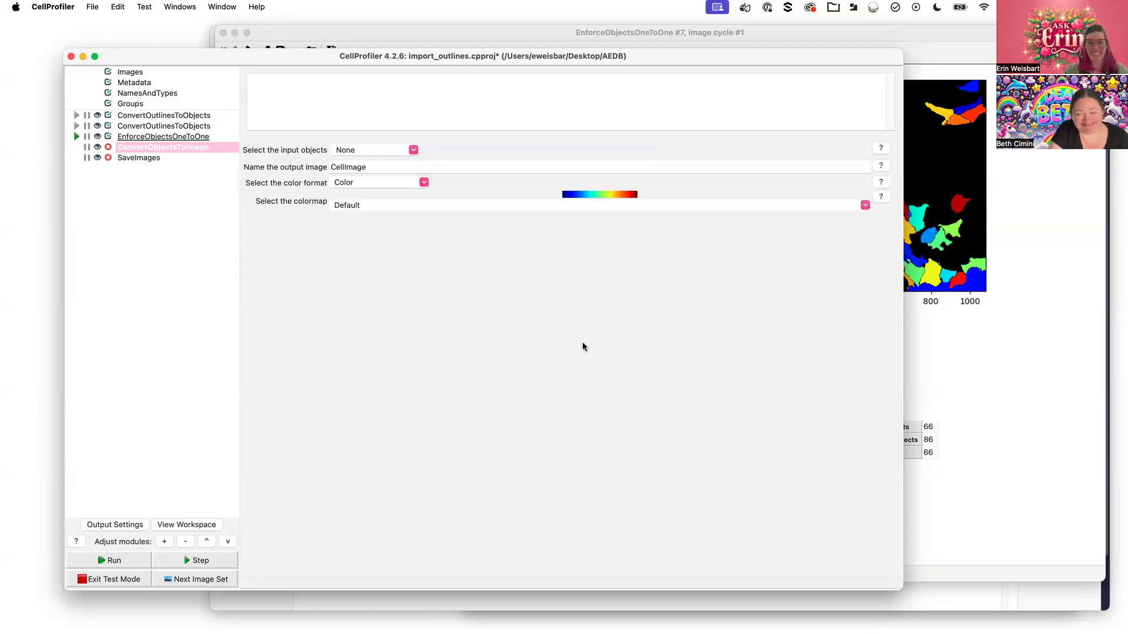
Set its input objects to SecondaryObjects with Color format, then rerun EnforceObjectsOneToOne
click(413, 151)
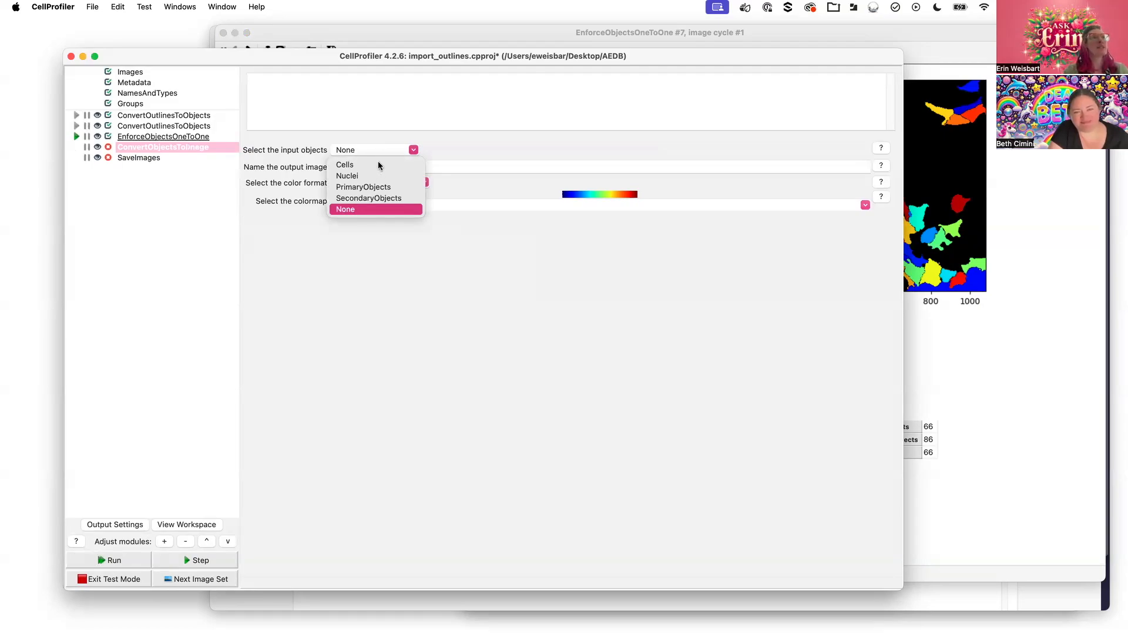
click(345, 165)
click(412, 149)
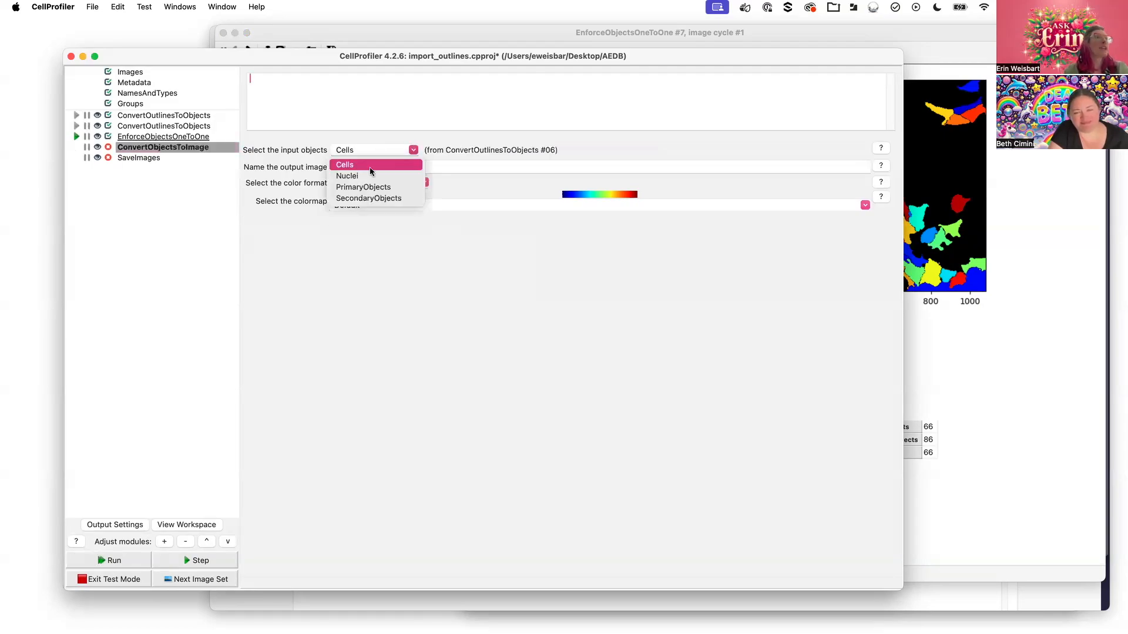
click(357, 197)
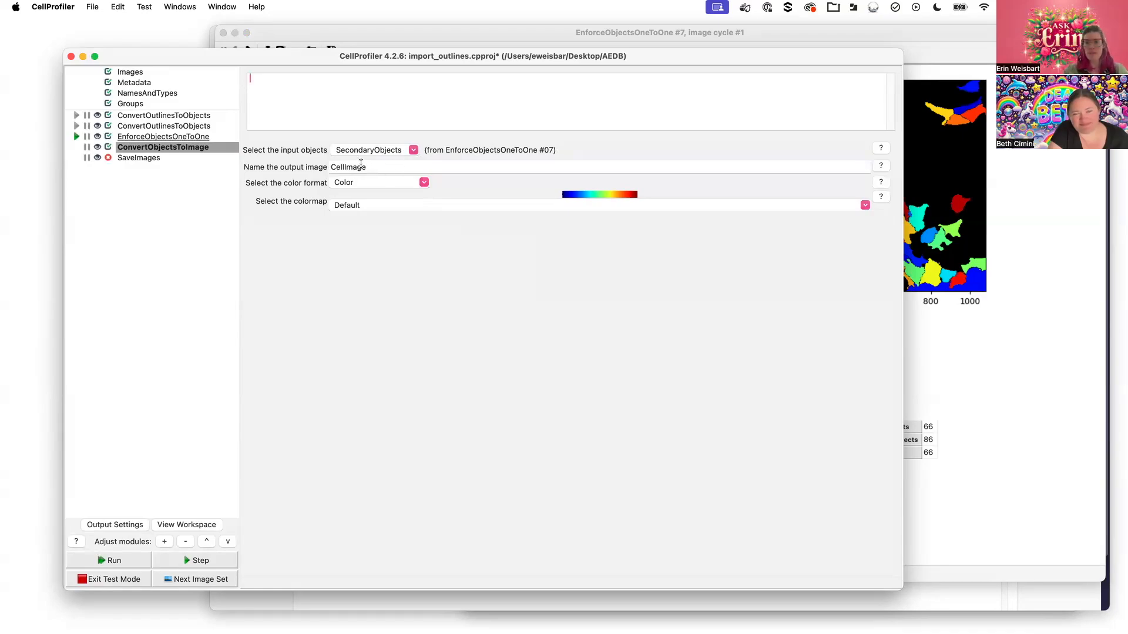
click(424, 182)
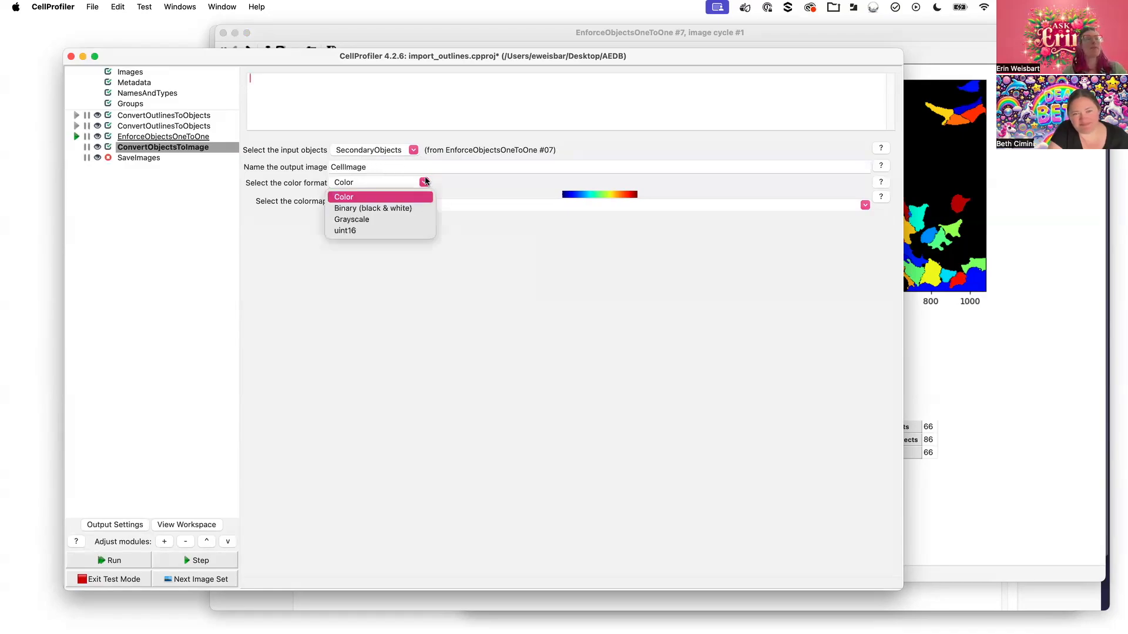
click(399, 243)
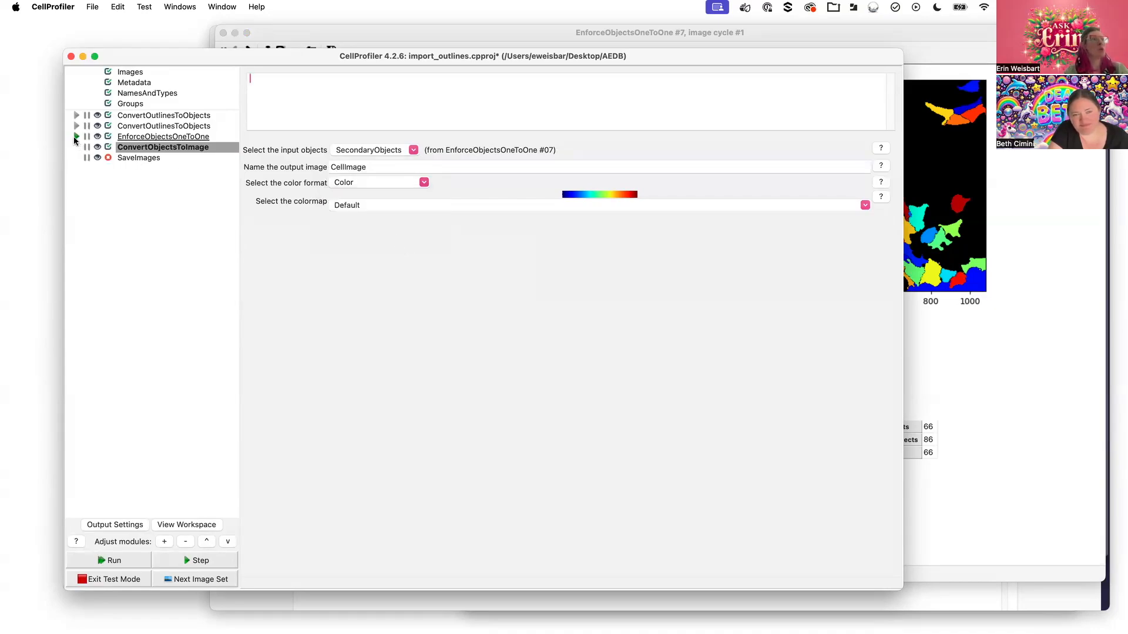
click(74, 137)
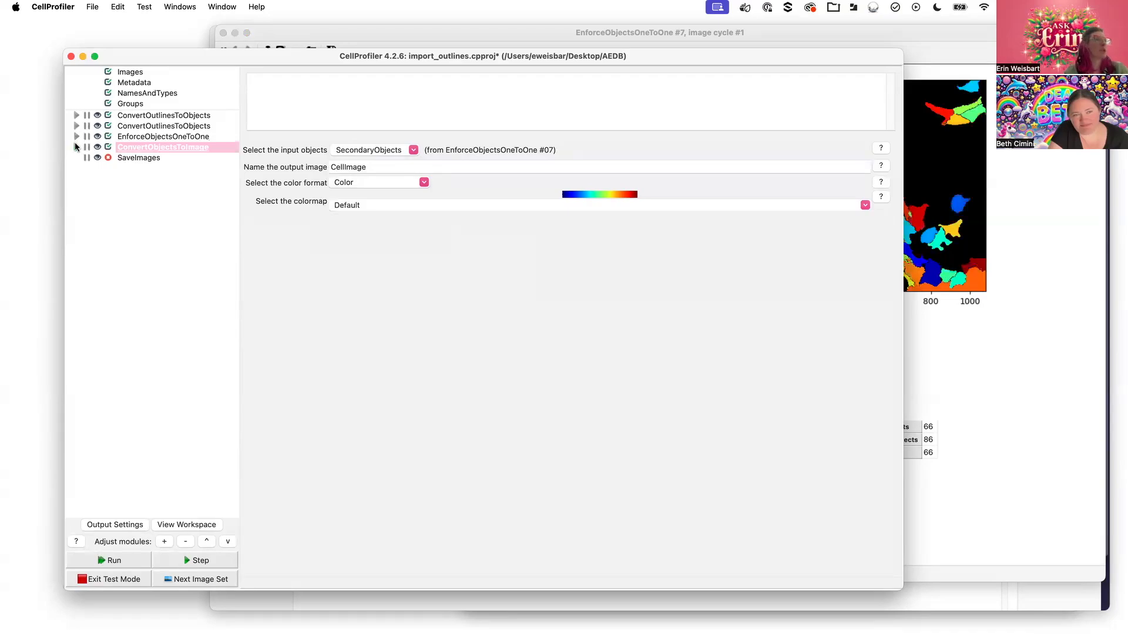
Run ConvertObjectsToImage to view SecondaryObjects beside the coloured CellImage output
click(76, 148)
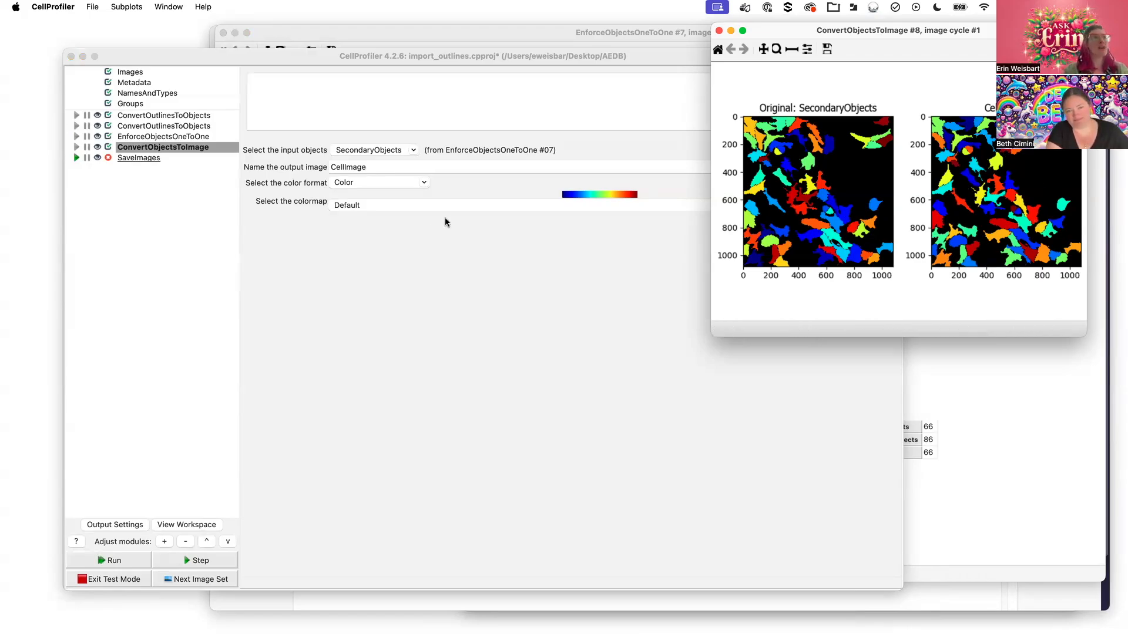
click(668, 208)
click(864, 205)
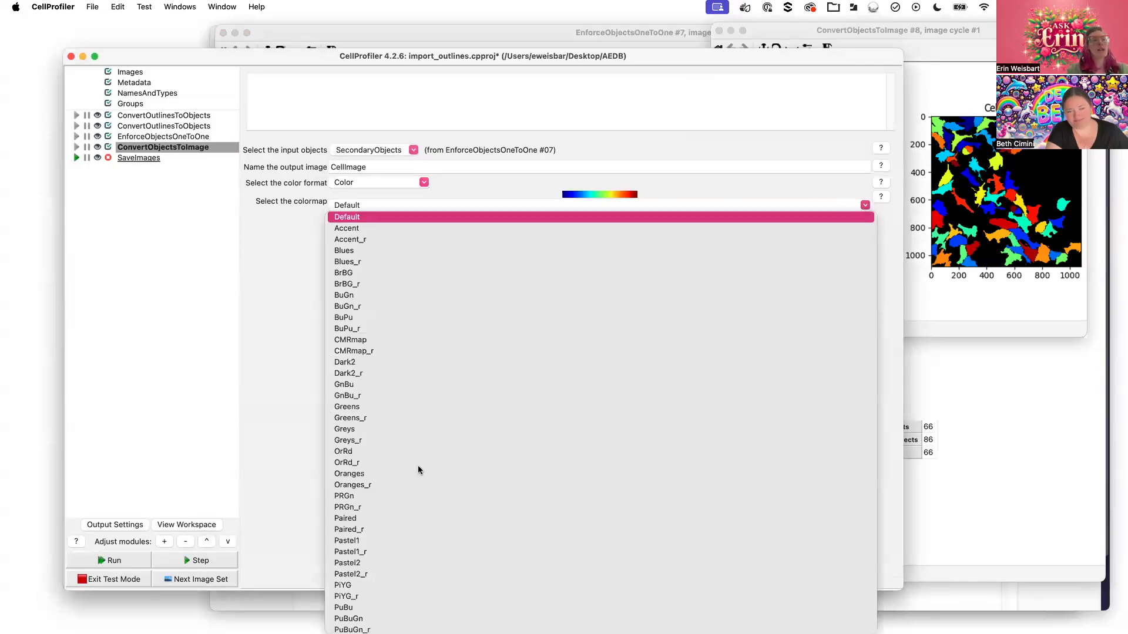
Choose the PiYG colormap and rerun ConvertObjectsToImage so the cells render pink and green
scroll(405, 514, down, 15)
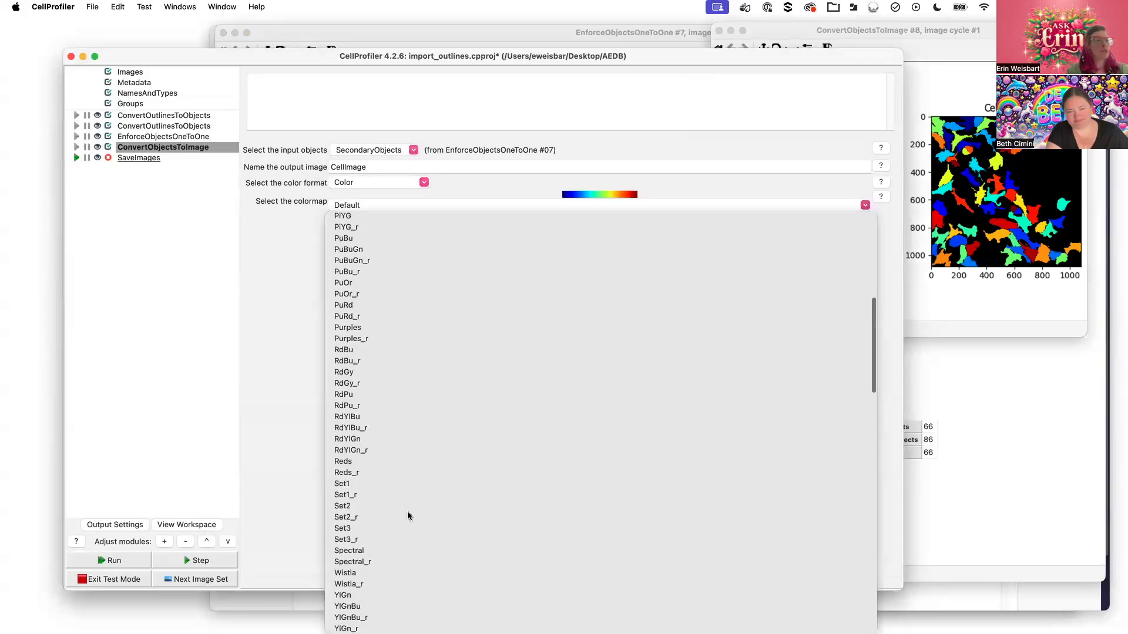
scroll(409, 508, down, 5)
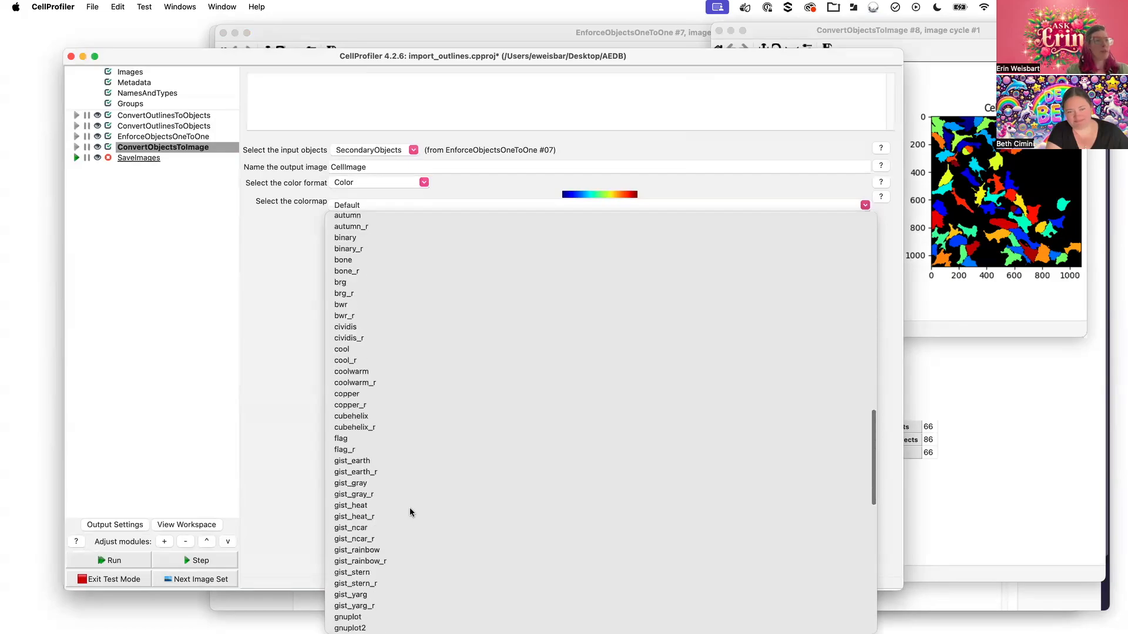
scroll(411, 508, up, 15)
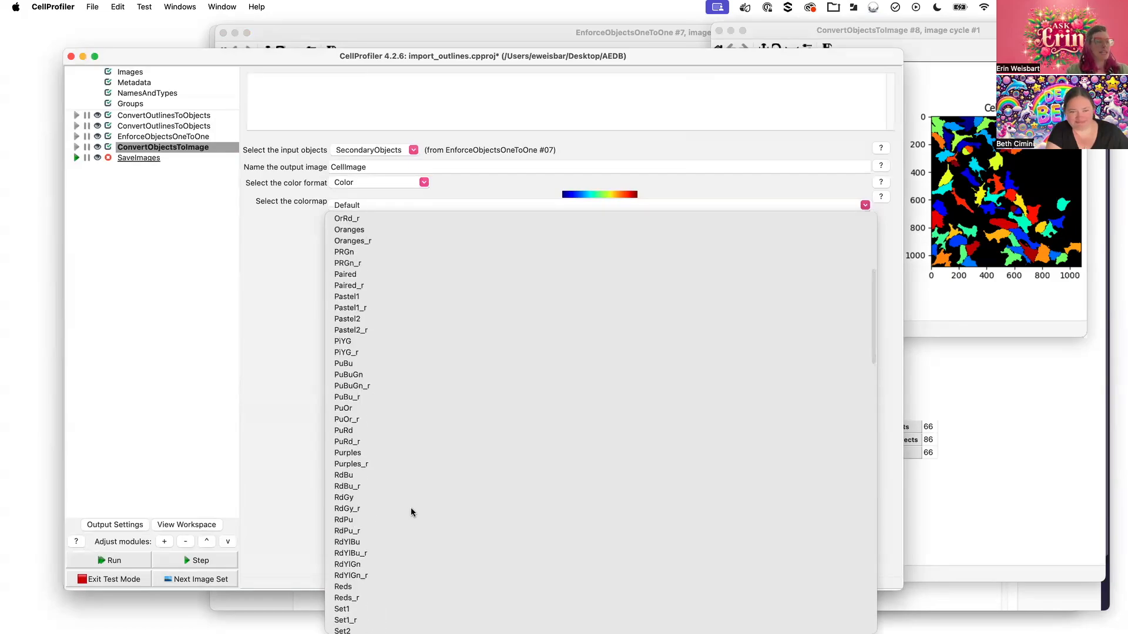
click(381, 343)
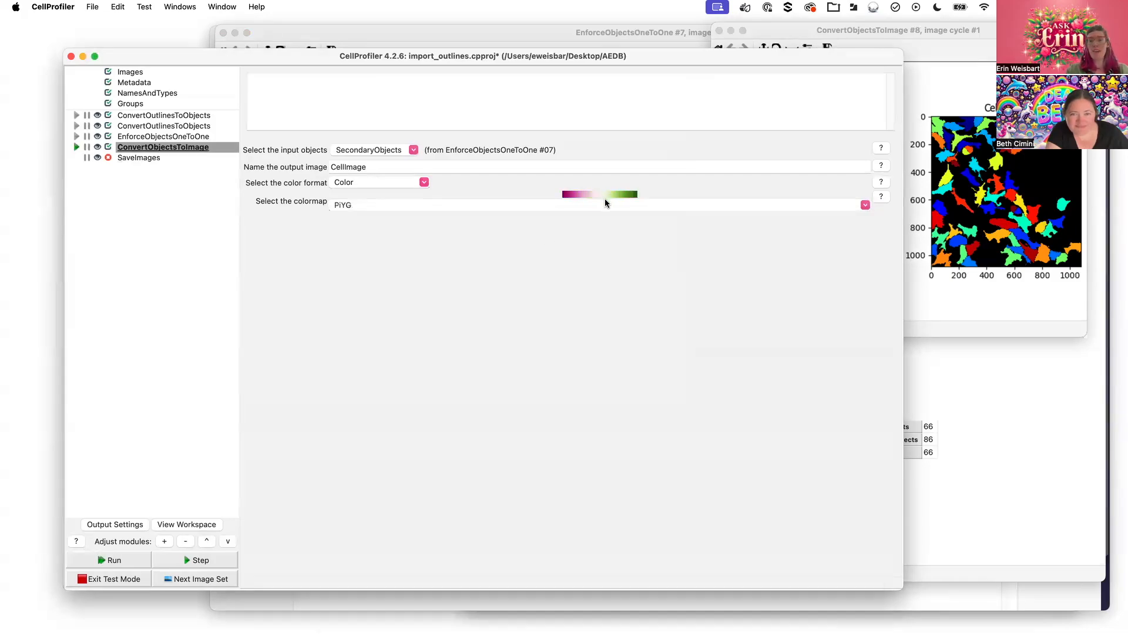
click(76, 147)
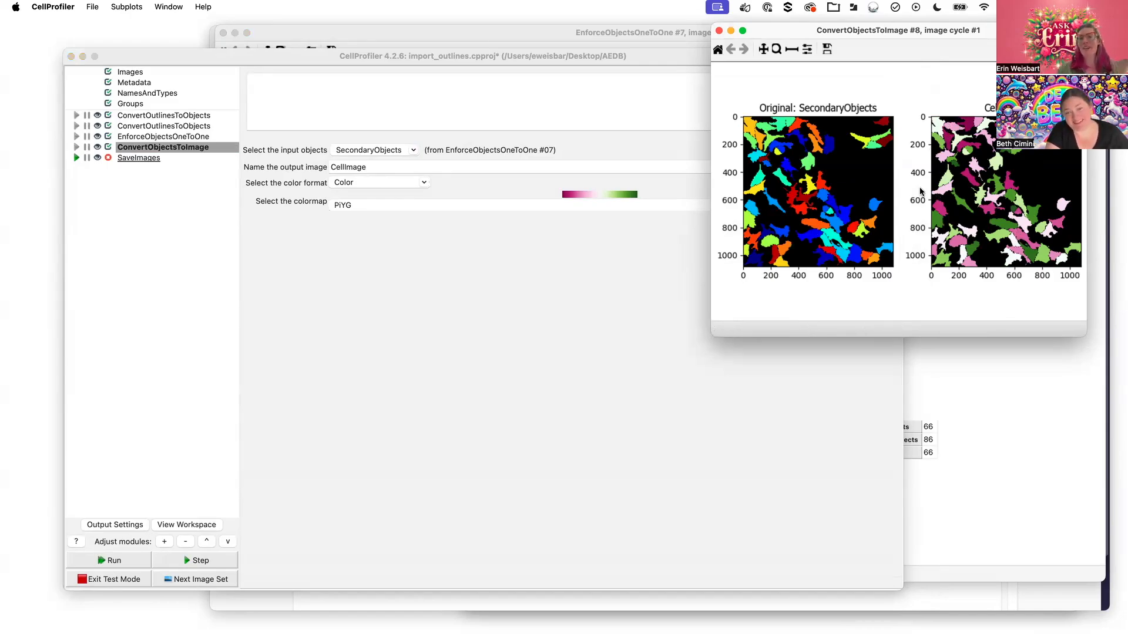
click(397, 171)
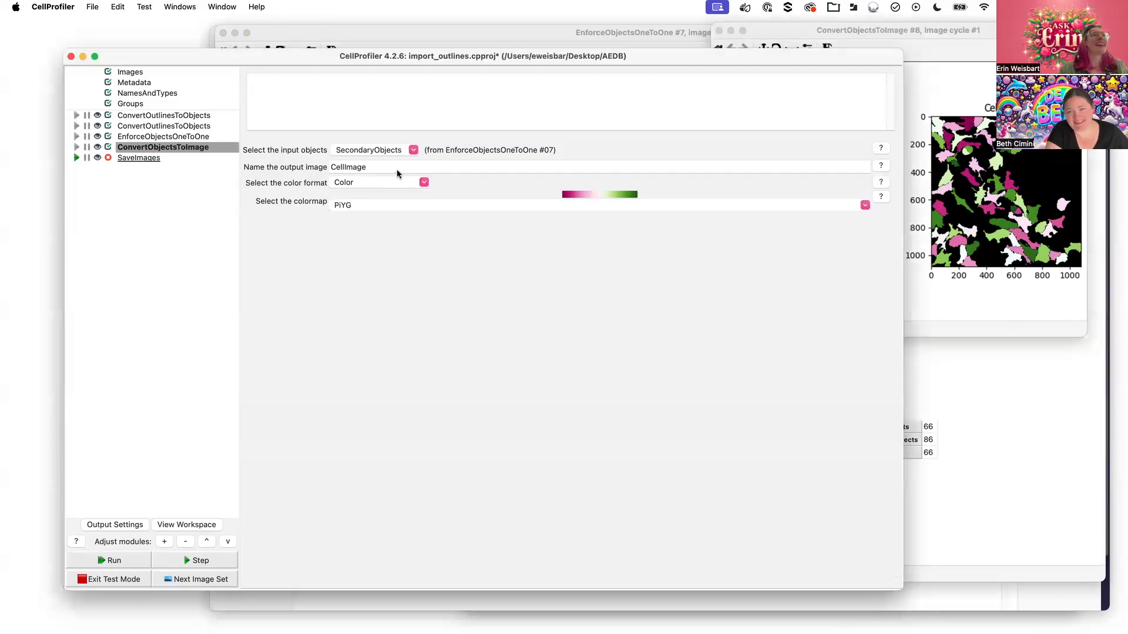
Run a Binary (black & white) conversion, zoom into its 450–700 region, then switch the format to Grayscale
click(424, 183)
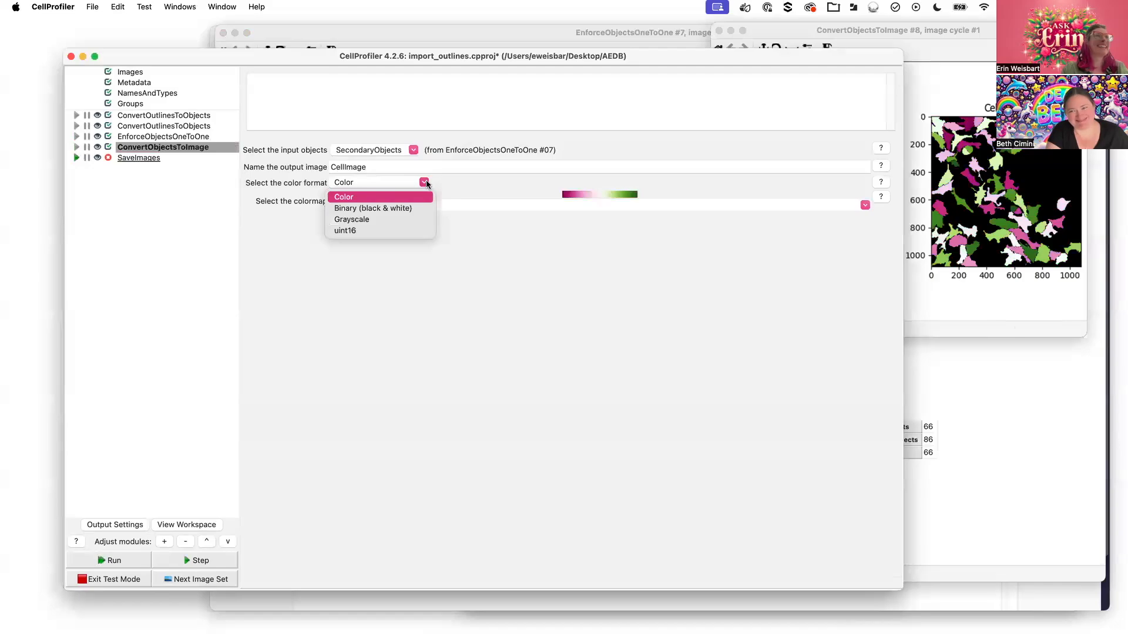
click(410, 208)
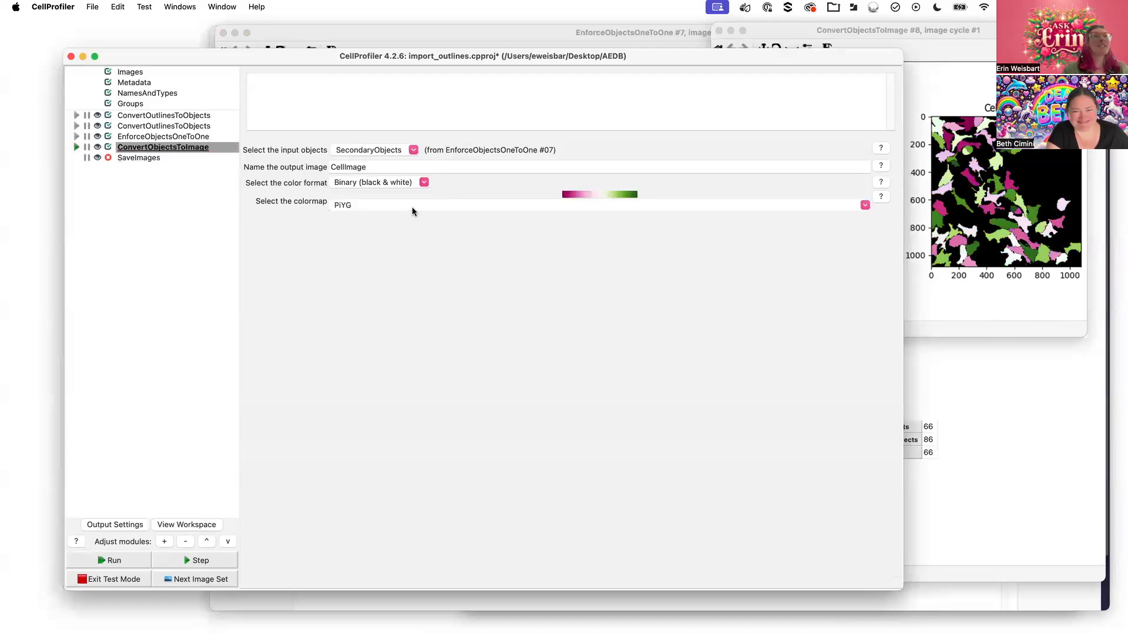
click(75, 146)
click(992, 37)
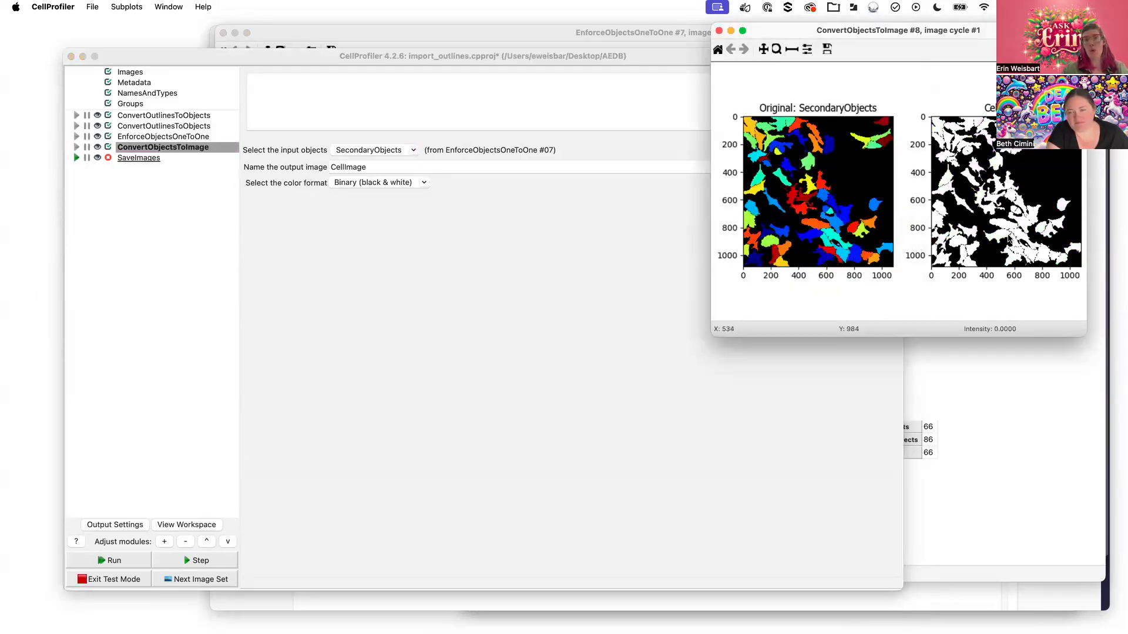
click(776, 49)
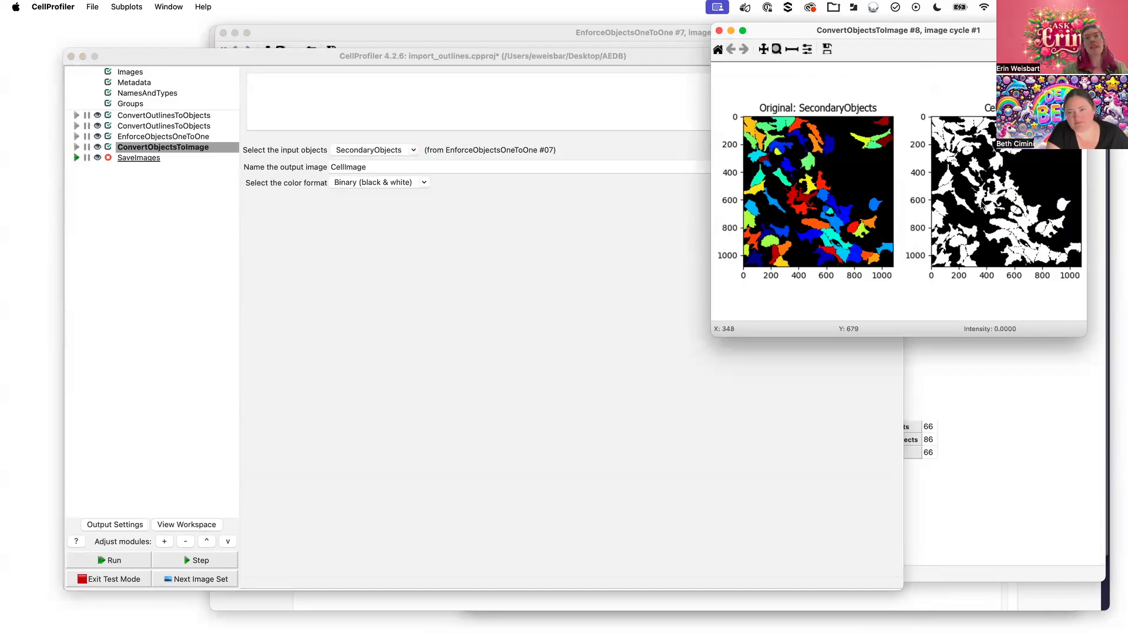
drag(999, 182, 1027, 216)
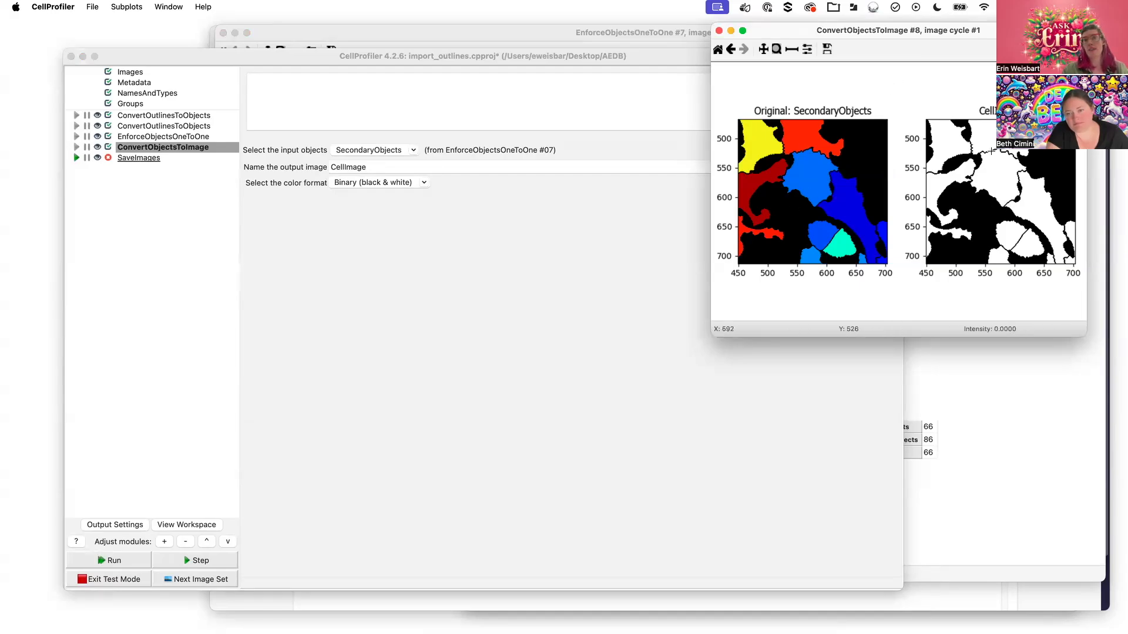
click(732, 52)
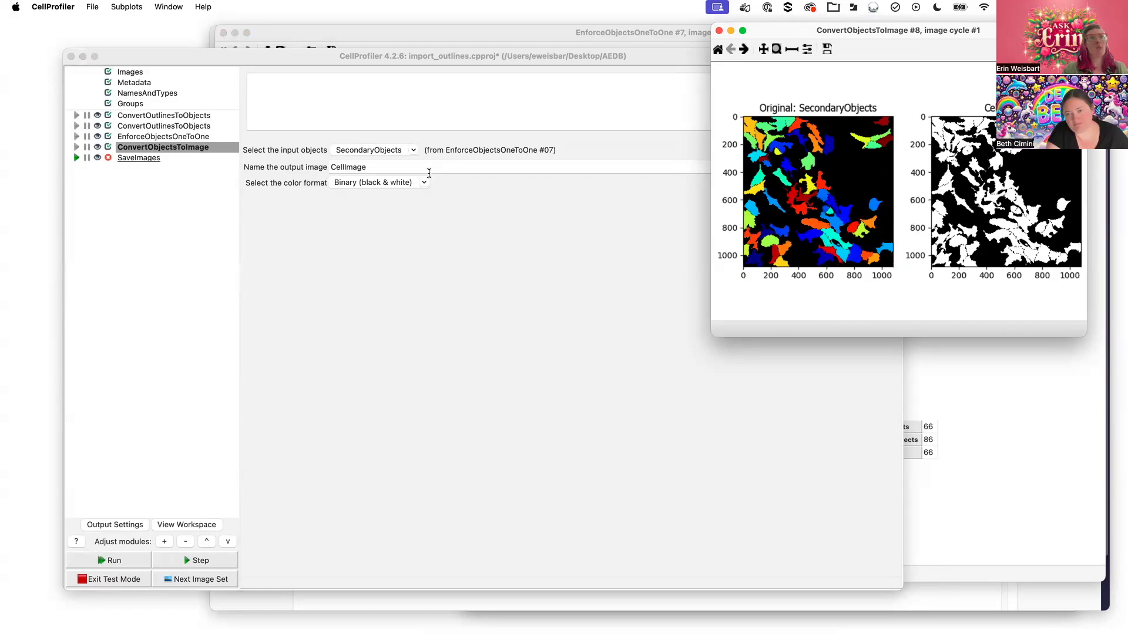
click(424, 182)
click(358, 220)
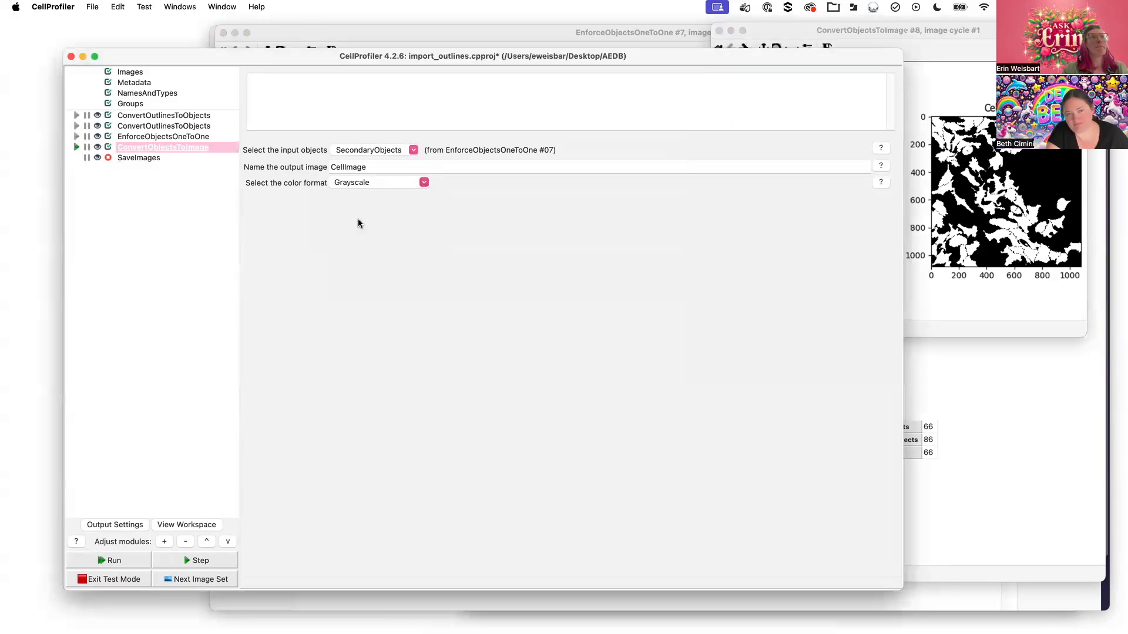
Rerun the Grayscale conversion, then move and enlarge the figure showing grey CellImage beside SecondaryObjects
click(76, 148)
click(959, 30)
drag(960, 30, 812, 42)
drag(933, 342, 1087, 547)
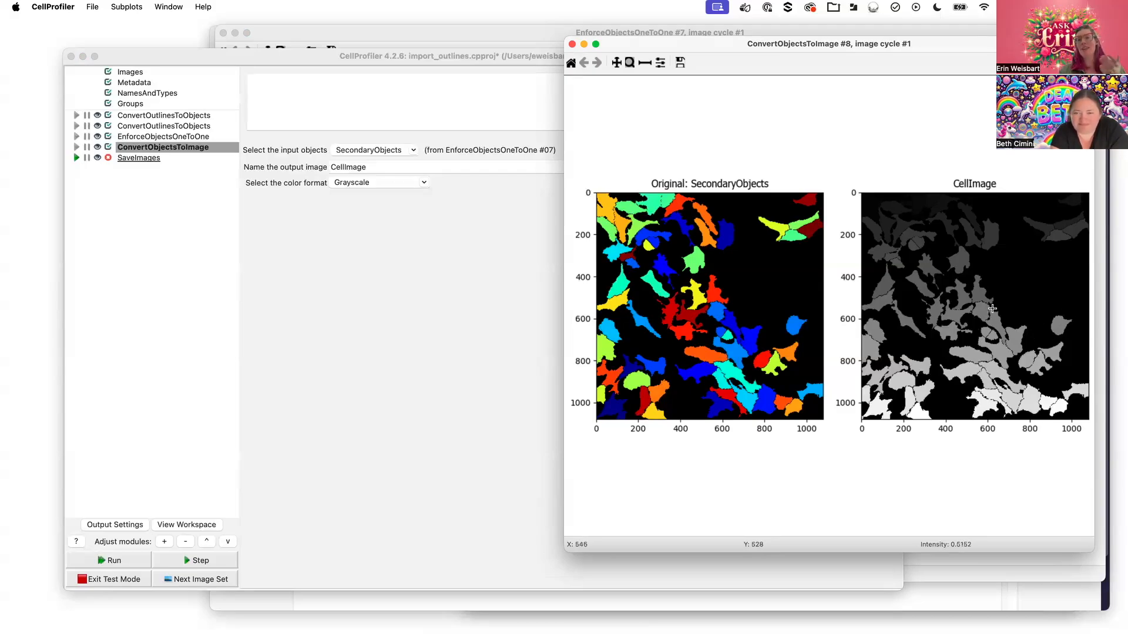
Set the SecondaryObjects-to-CellImage conversion's color format to uint16 and redisplay the result figure
click(389, 183)
click(423, 182)
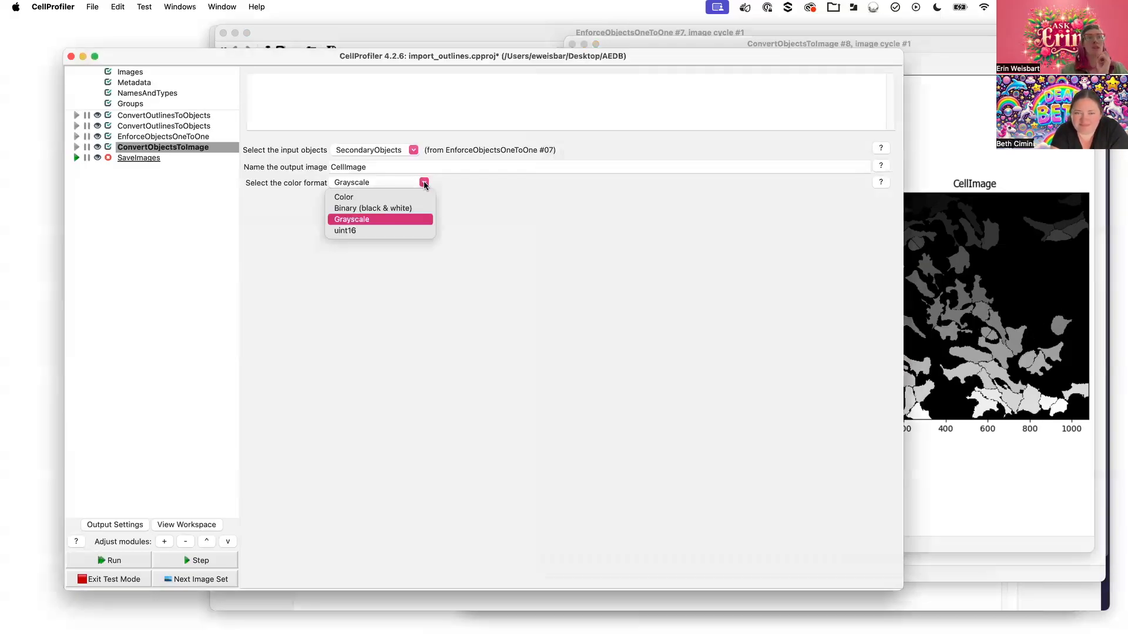
click(365, 230)
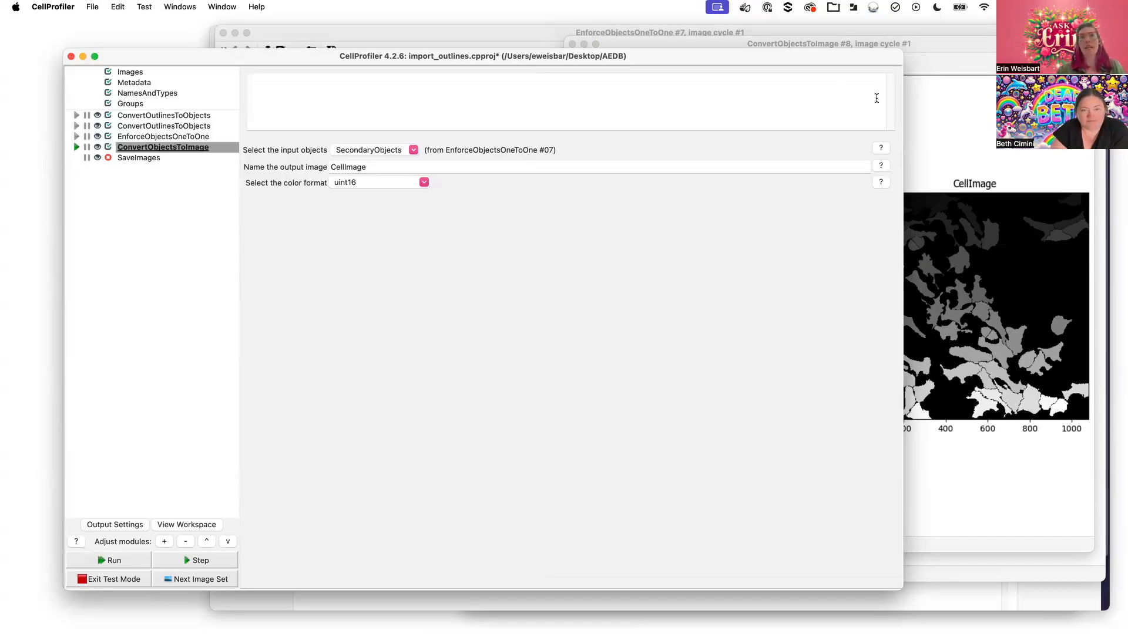
click(977, 494)
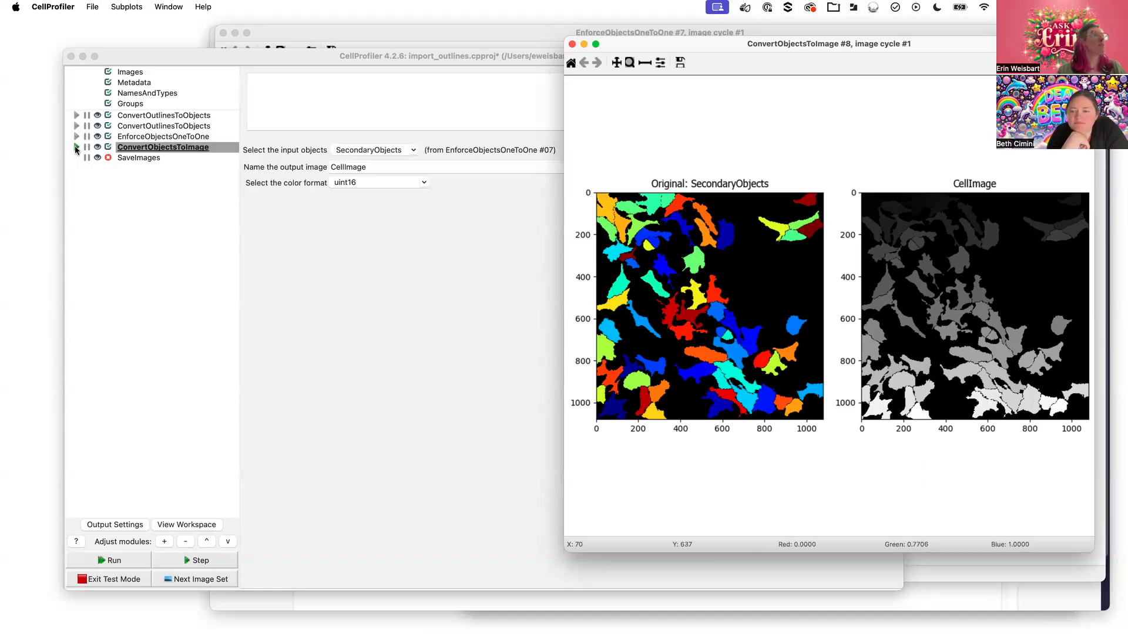
Rerun ConvertObjectsToImage with uint16 output, view the #8 result figure, and begin renaming CellImage
click(215, 154)
click(978, 456)
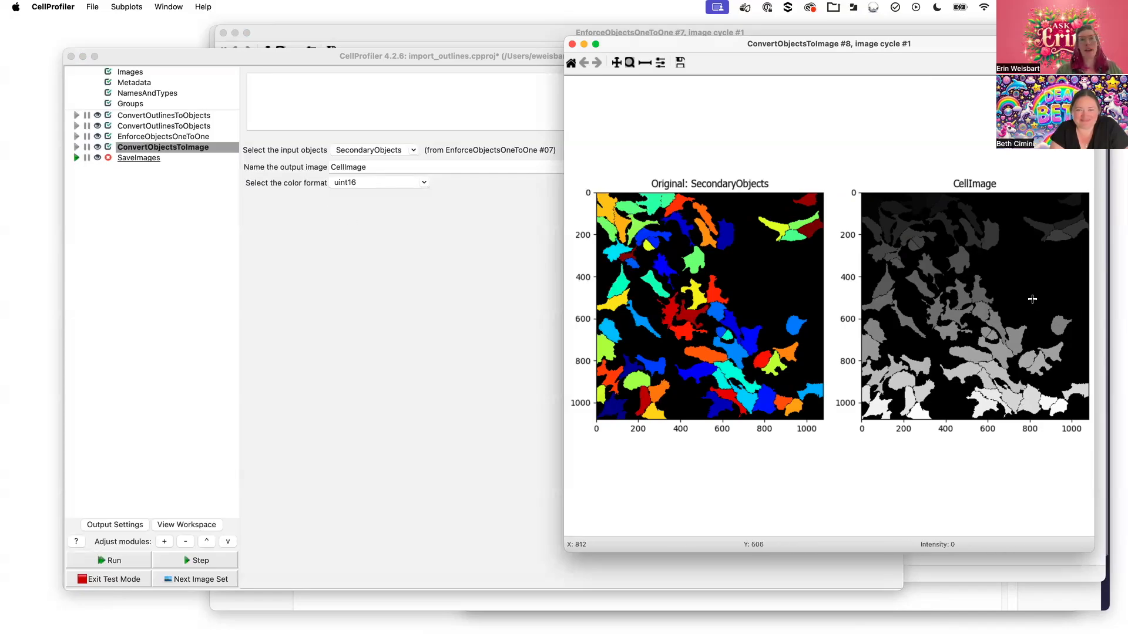
click(416, 166)
Rename the output image to LabelMatrix and have SaveImages save LabelMatrix at 8-bit depth
drag(416, 167, 322, 155)
text(LabelMatrix)
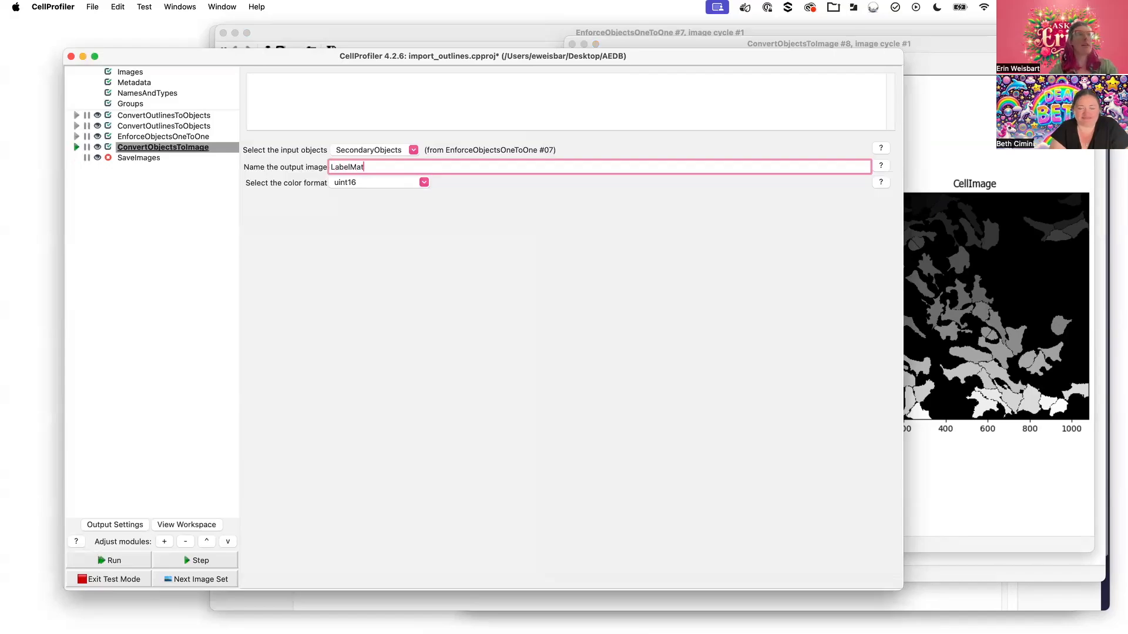
click(138, 157)
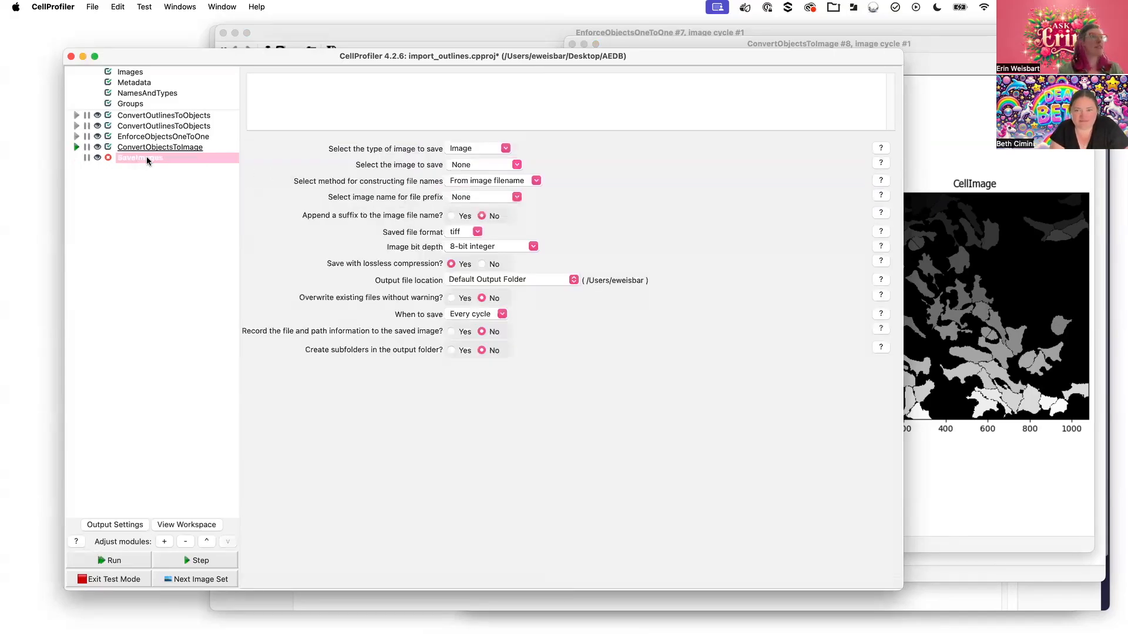
click(517, 166)
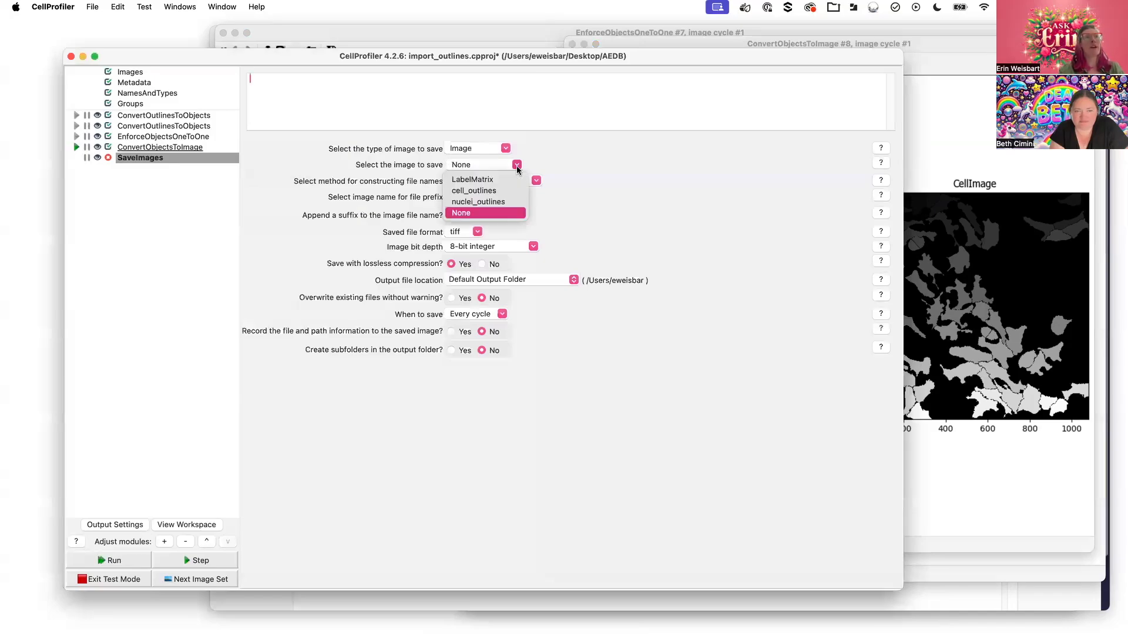
click(480, 179)
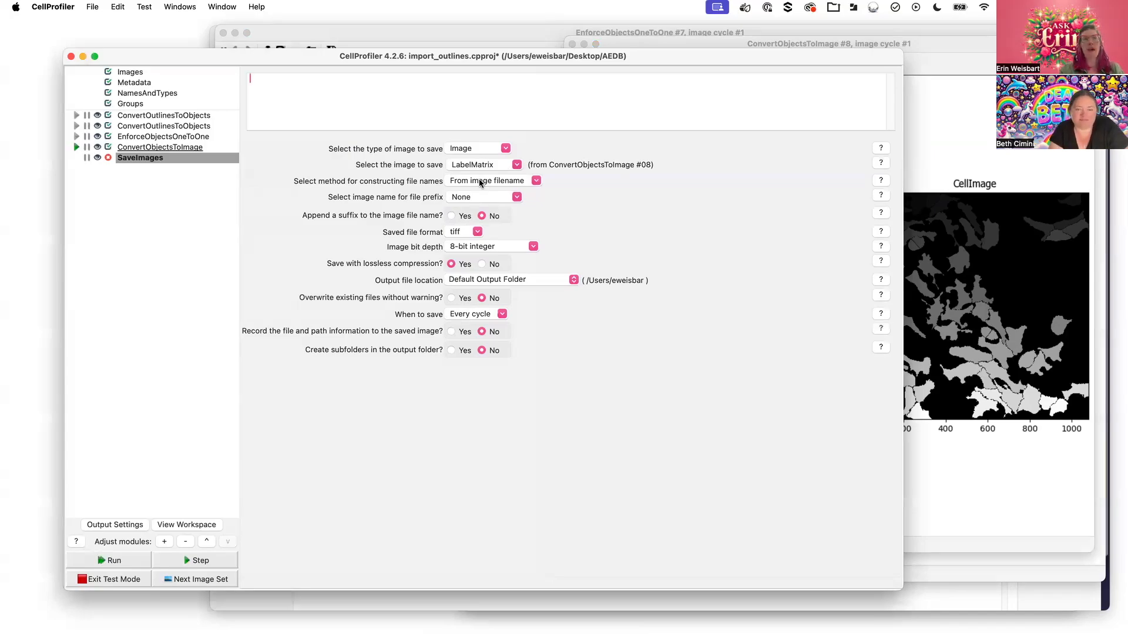
click(533, 247)
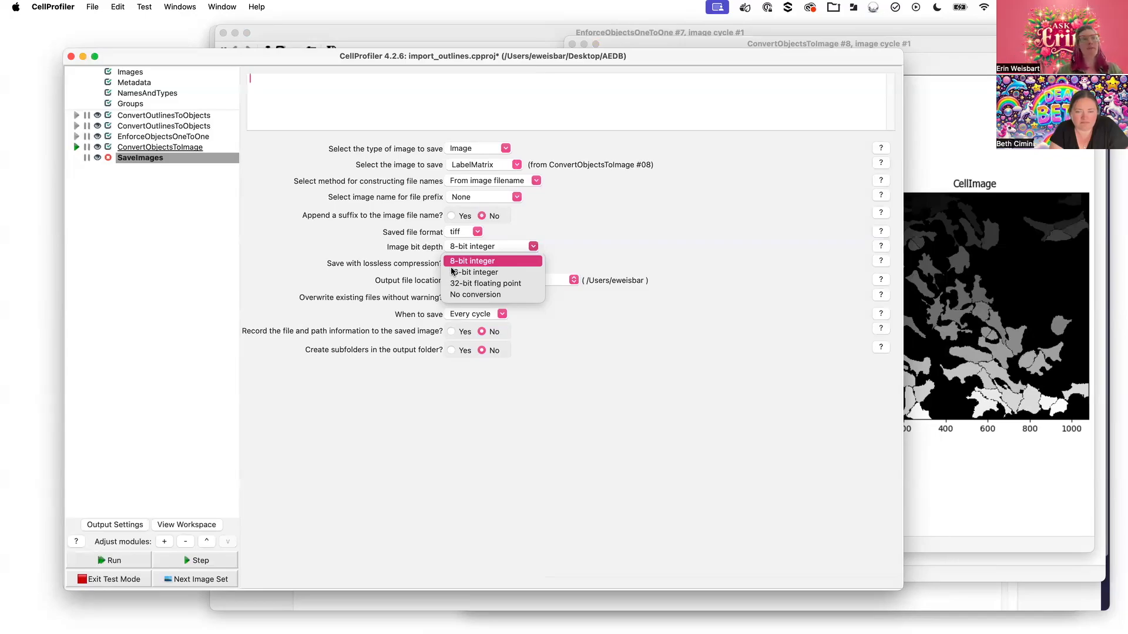
click(400, 249)
click(969, 228)
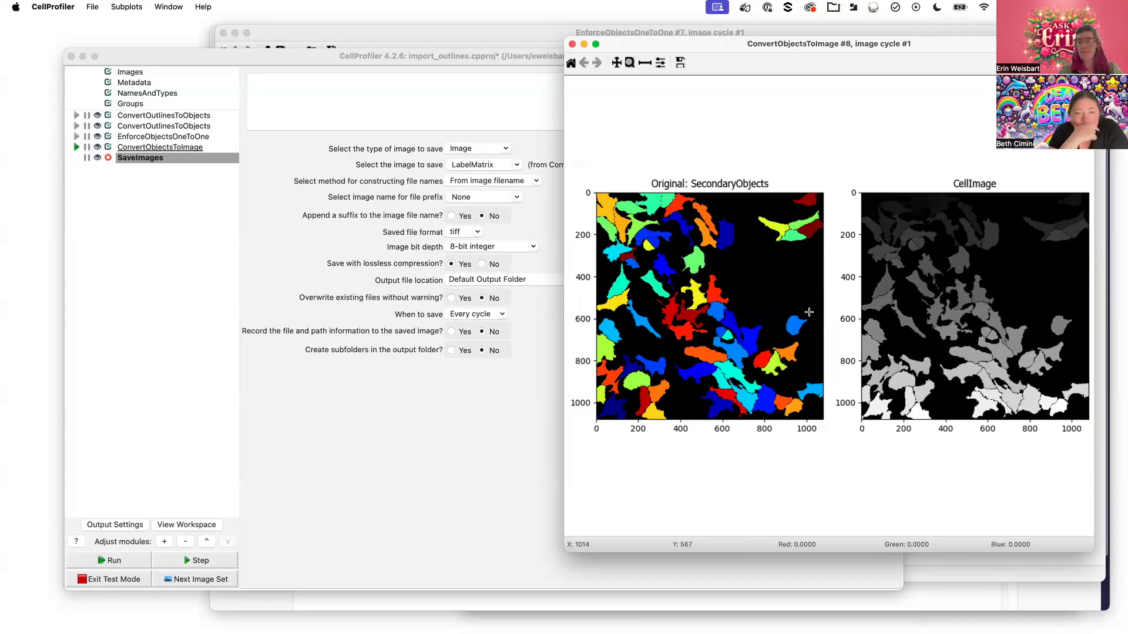
Return to the pipeline window and keep tiff as SaveImages' saved file format
click(361, 459)
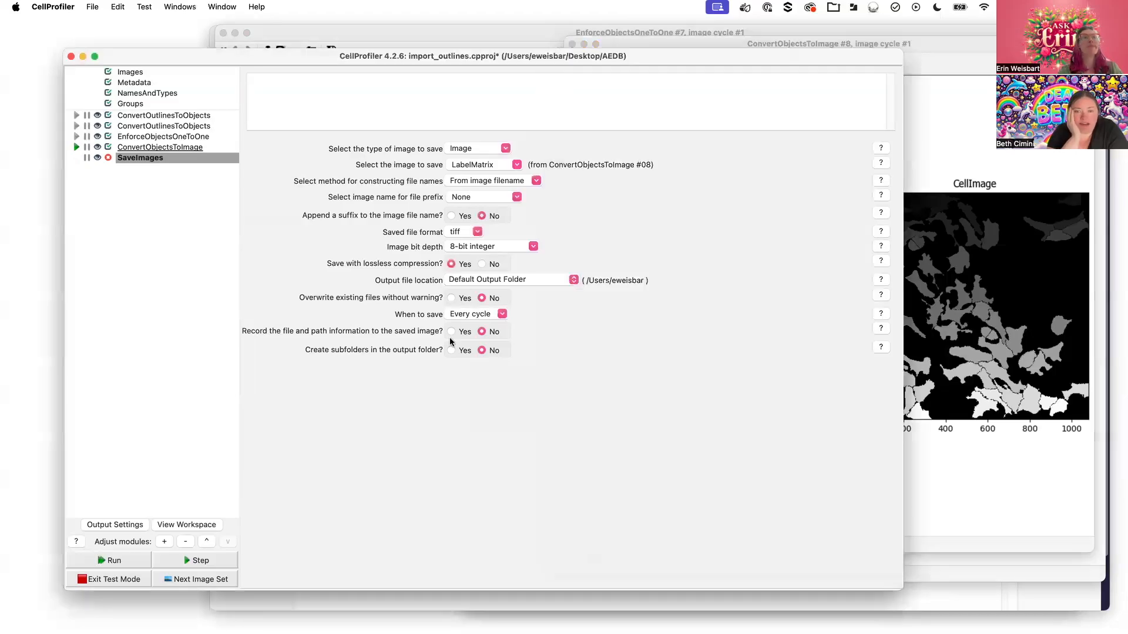
click(478, 232)
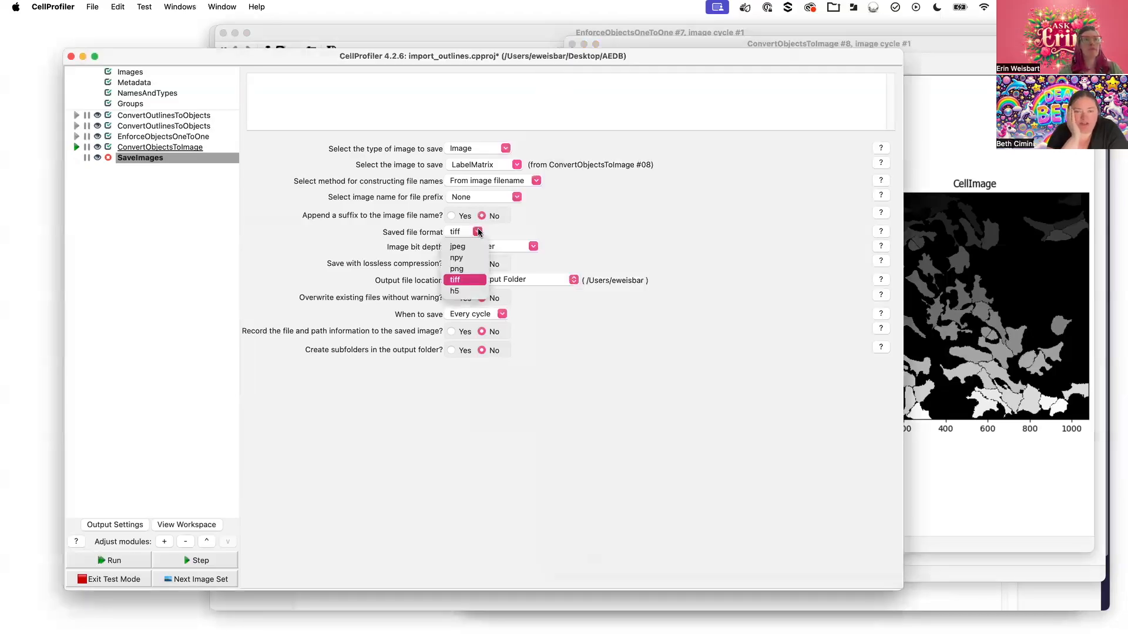
click(541, 234)
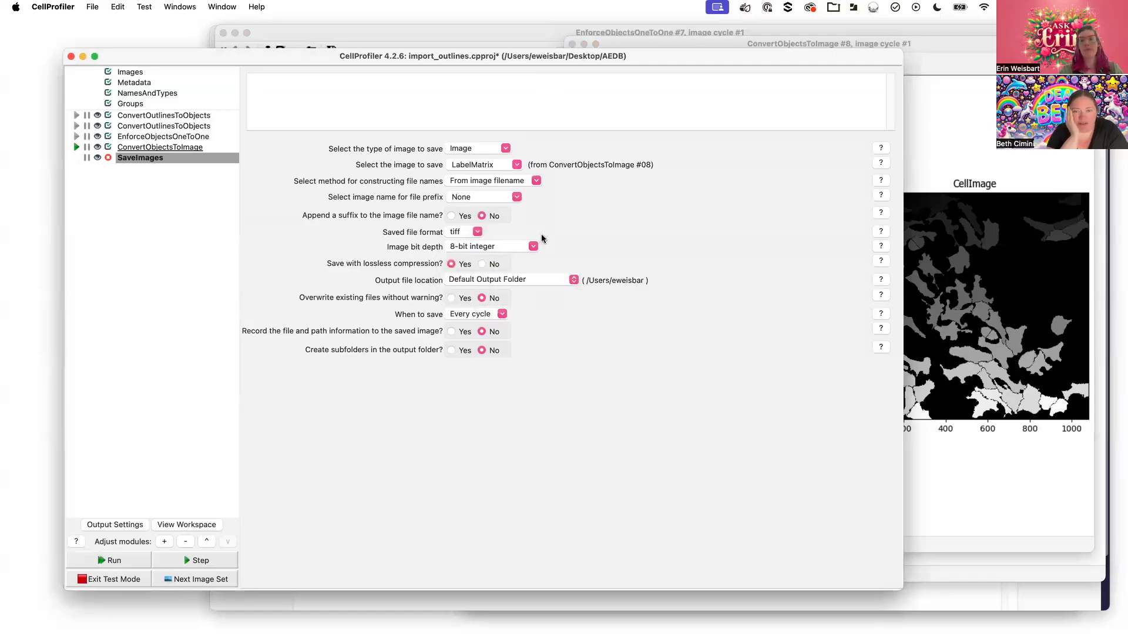